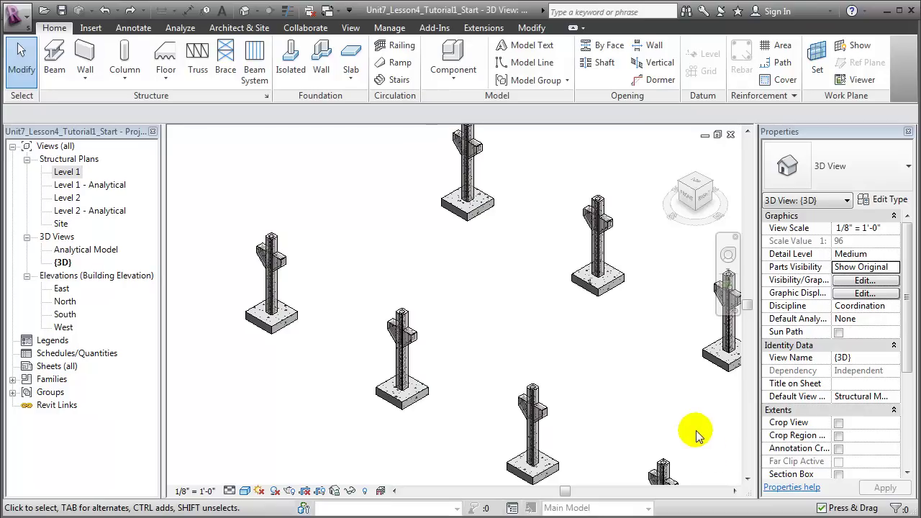
Step: Select and clear the left precast column, then zoom in on it and its footing
click(283, 287)
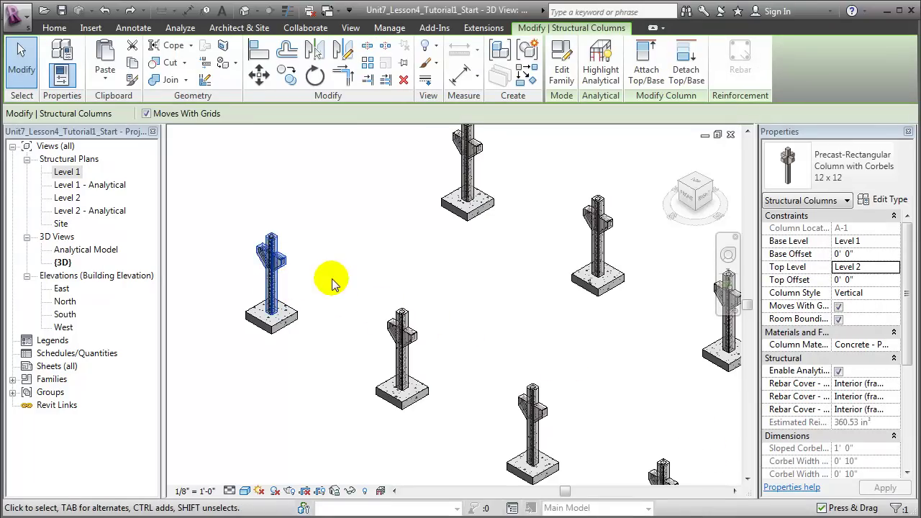
click(330, 281)
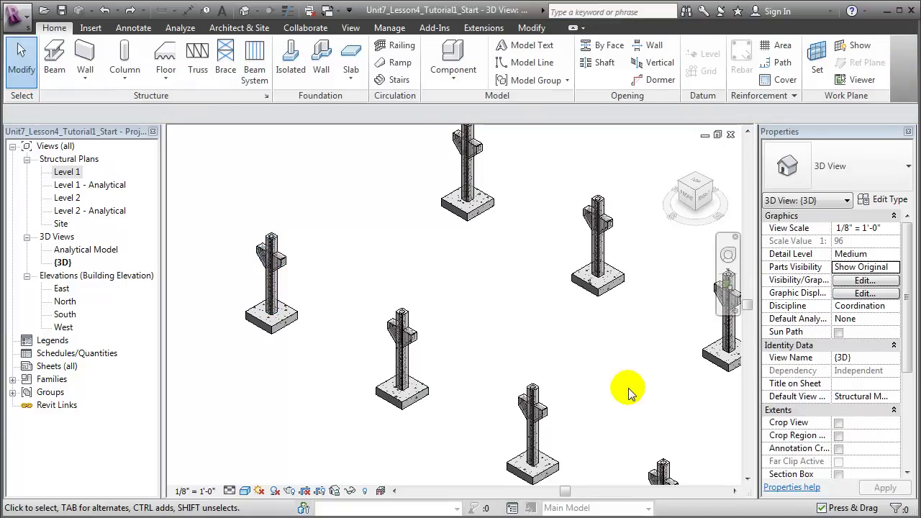
click(724, 288)
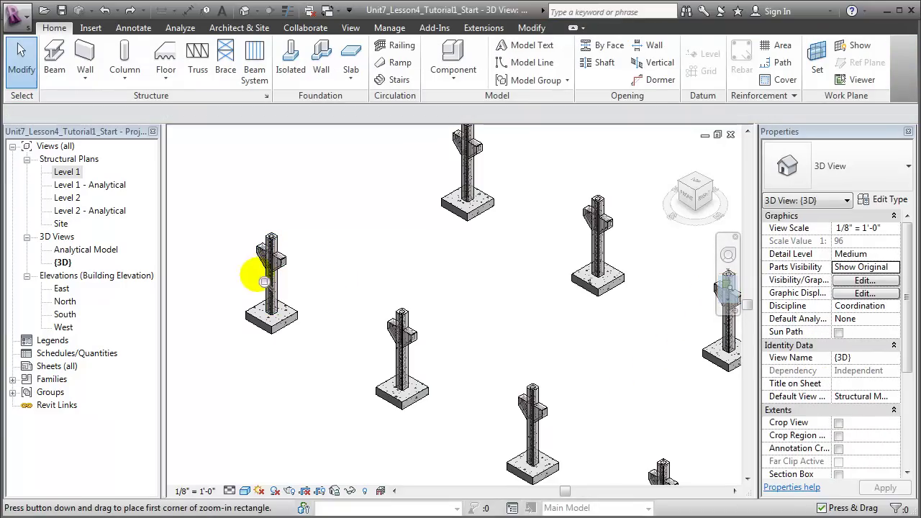
drag(227, 213, 328, 348)
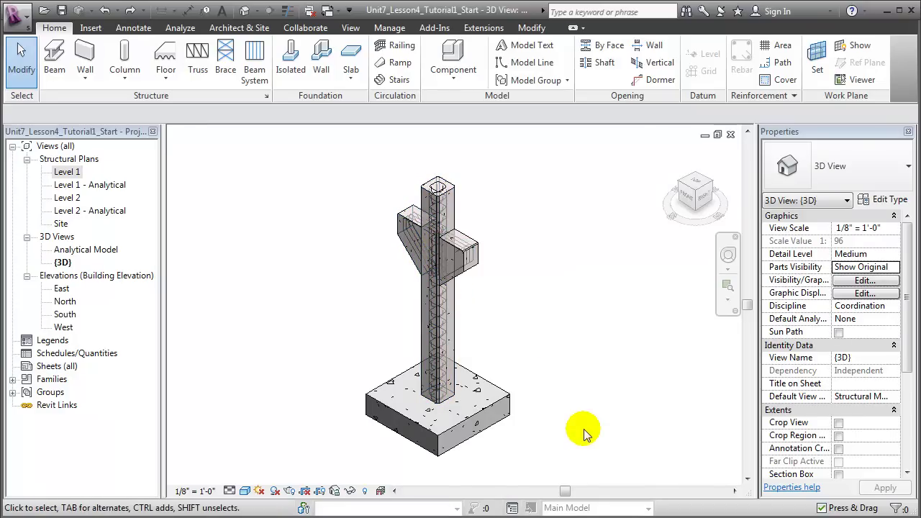
Step: Zoom to fit (ZA) so all ten columns and their footings are visible
key(z)
key(a)
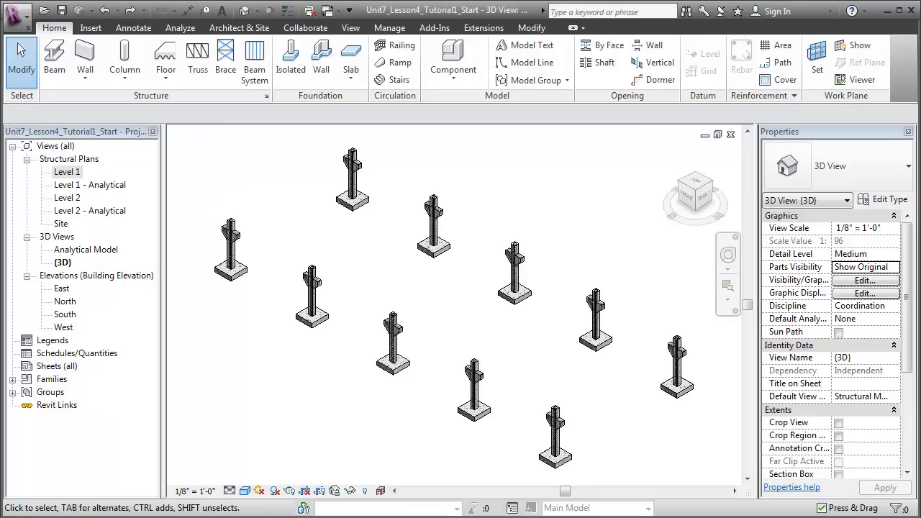
Step: Window-select the left column's parts and assemble them as 'Precast Column A' under Structural Columns
click(728, 288)
drag(195, 193, 243, 272)
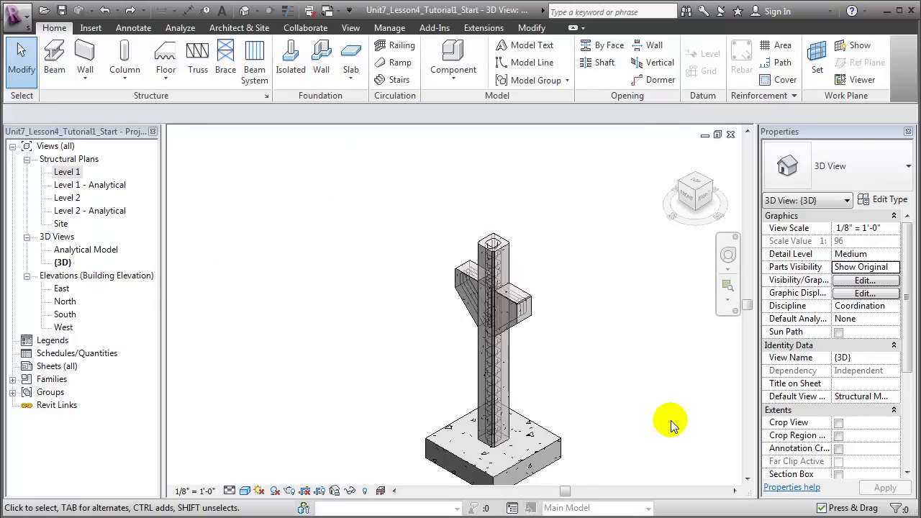
drag(401, 200, 609, 475)
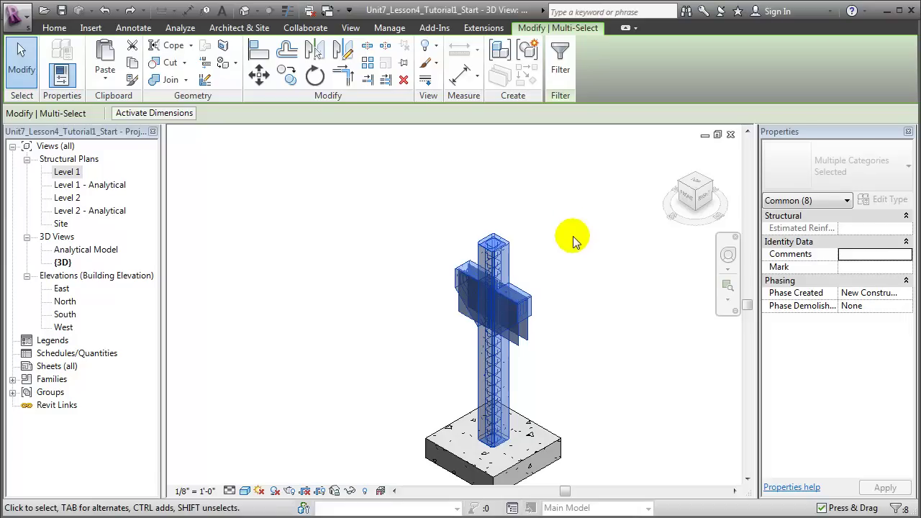
click(502, 61)
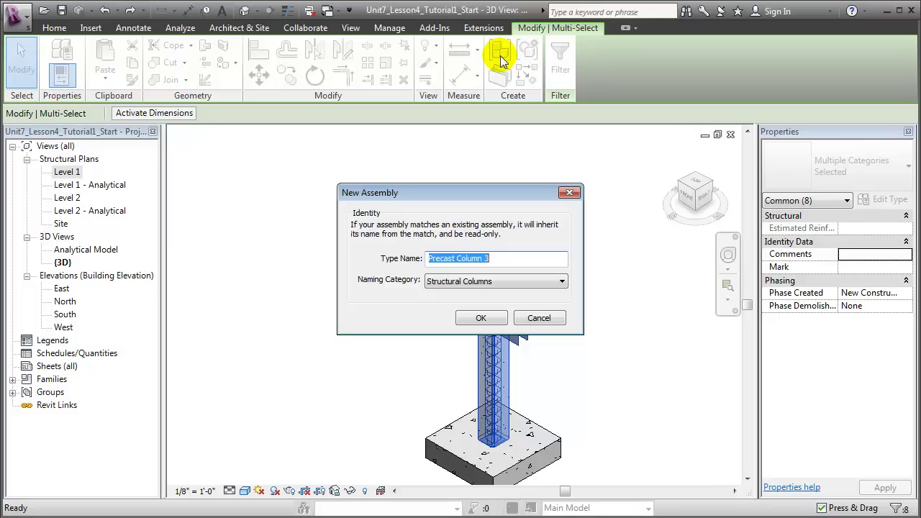
text(Precas)
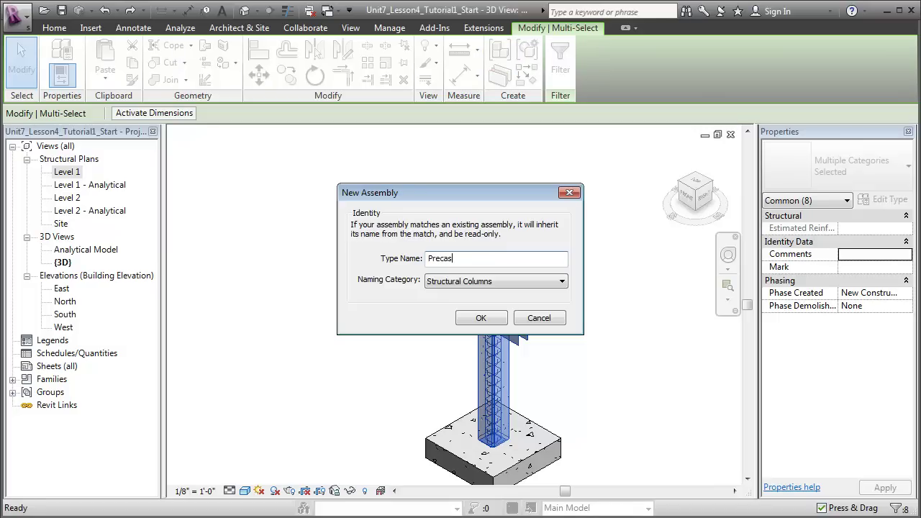
text(t Column A)
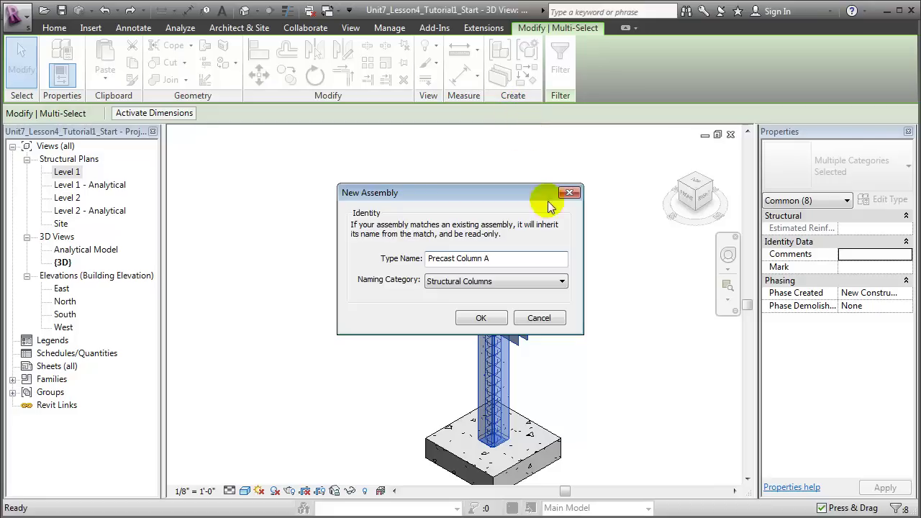
click(559, 286)
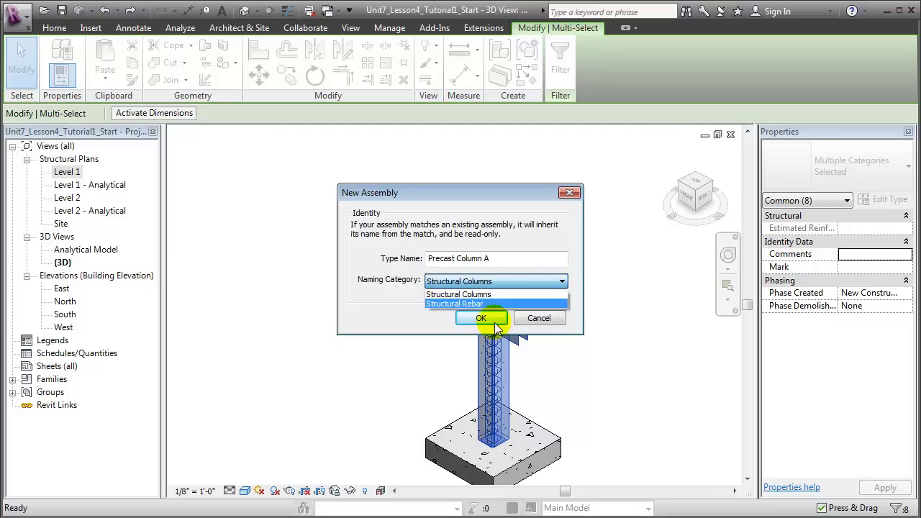
click(483, 316)
Step: Confirm the Precast Column A assembly, then select it to check it
click(492, 326)
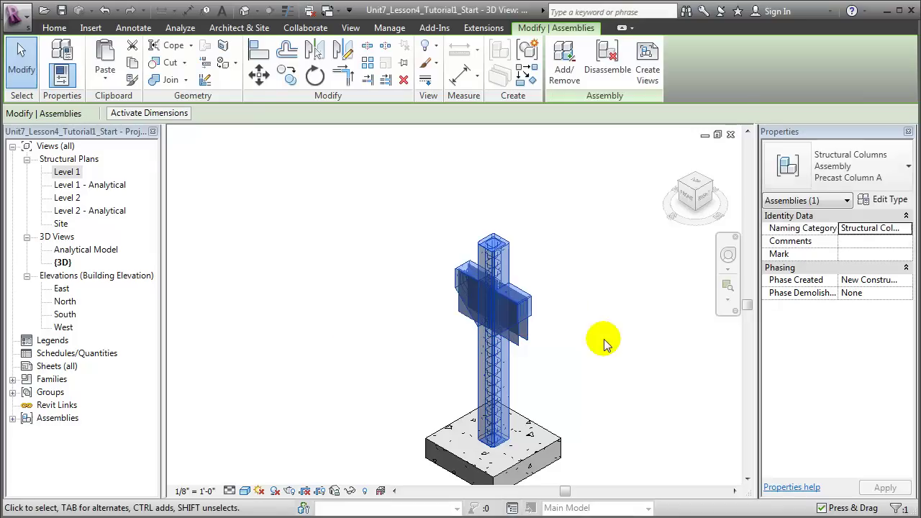
click(604, 344)
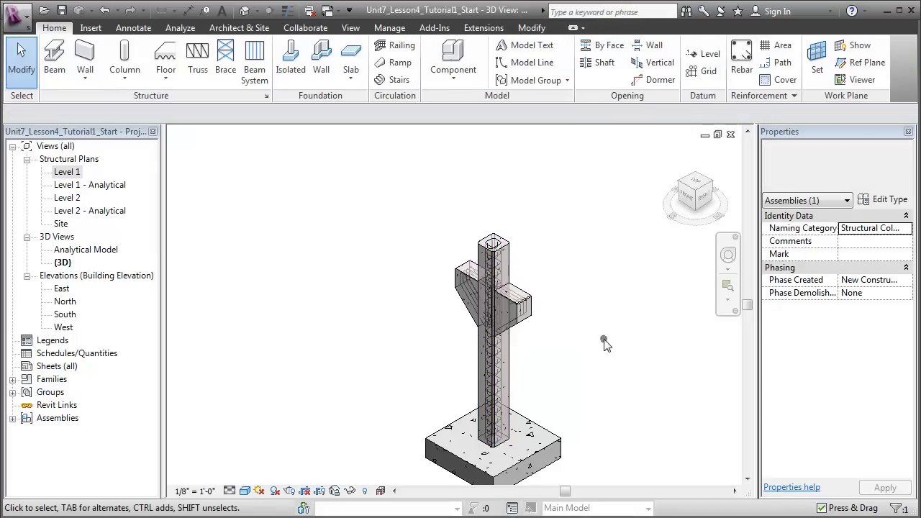
click(525, 281)
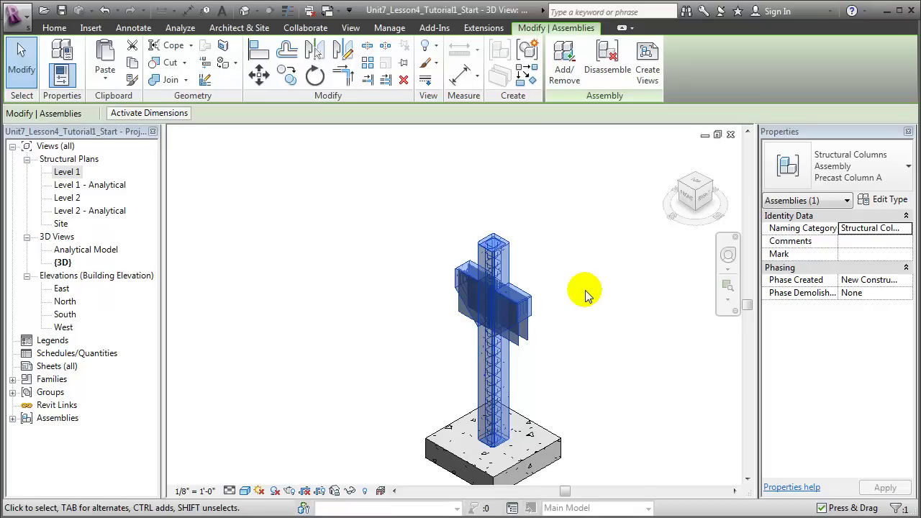
Step: Expand Assemblies in the Project Browser and select the Precast Column A entry
click(13, 419)
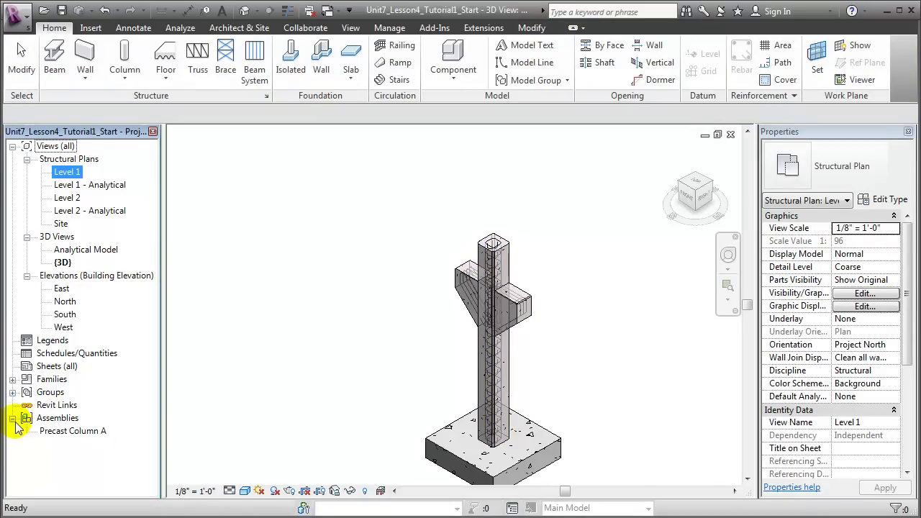
click(49, 433)
click(49, 434)
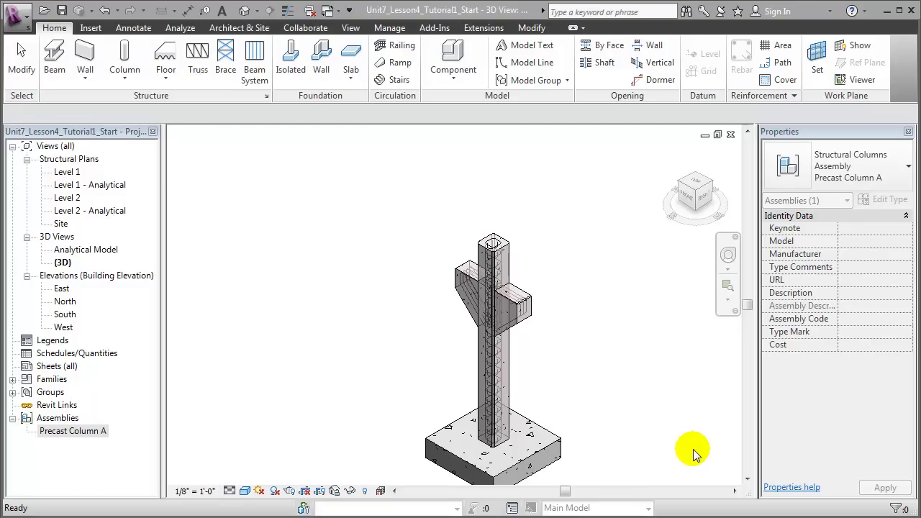
click(693, 449)
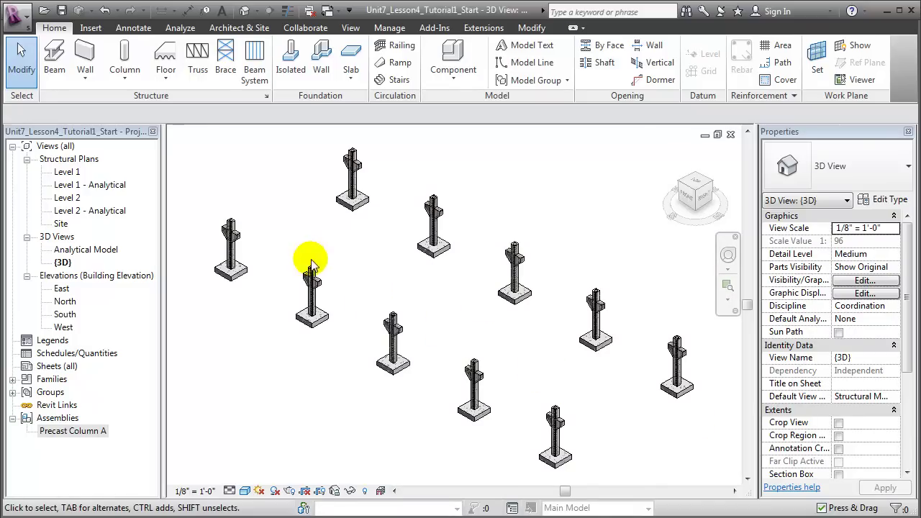
Step: Make the next column an assembly, accepting the inherited Precast Column A name
click(312, 286)
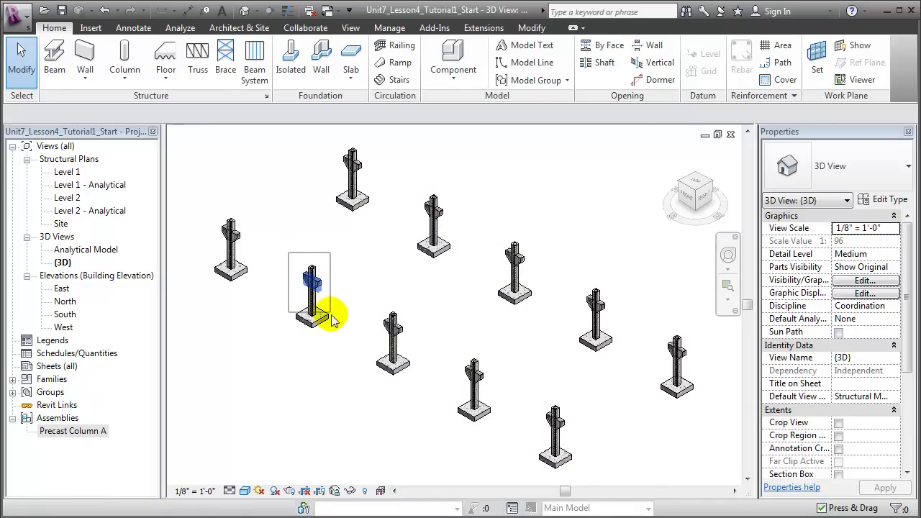
click(334, 324)
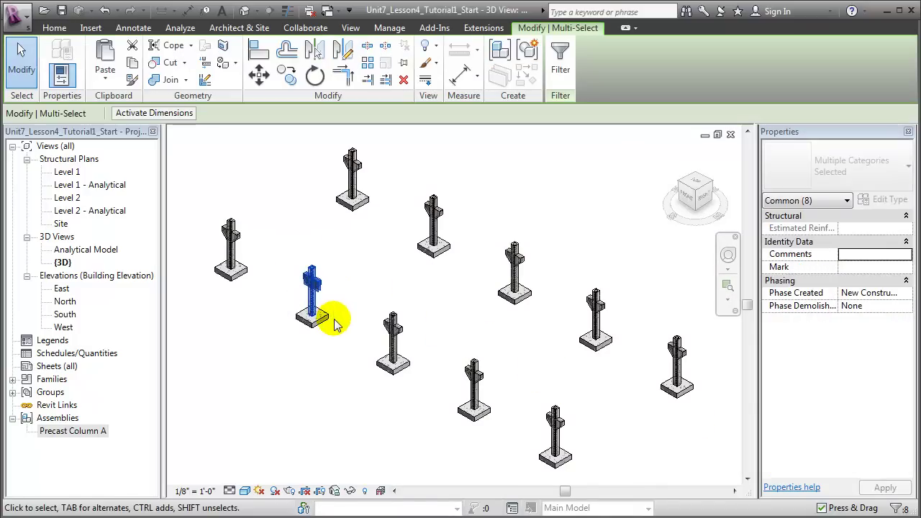
click(498, 61)
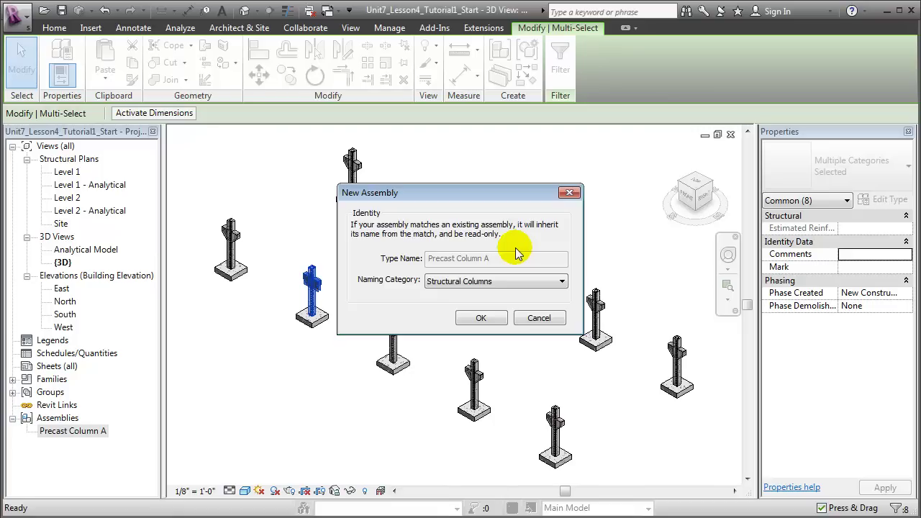
click(503, 321)
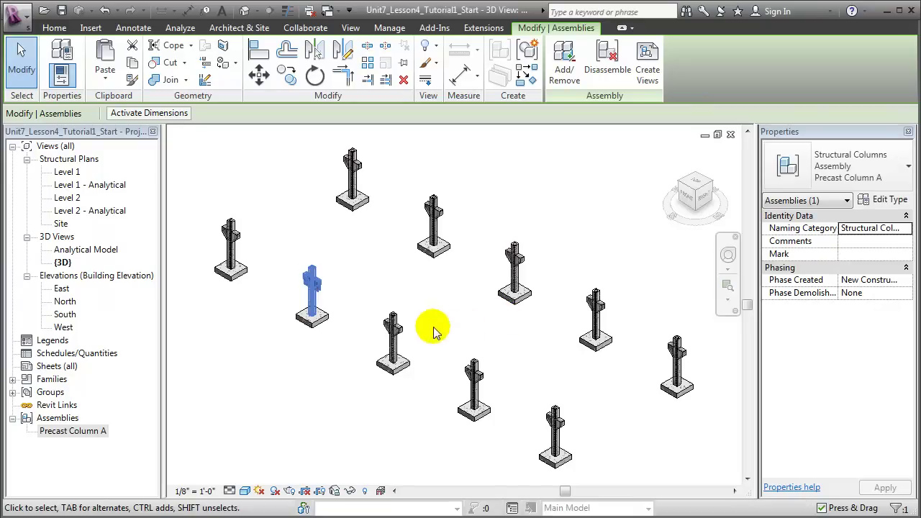
Step: Turn a third column into another Precast Column A assembly
click(373, 302)
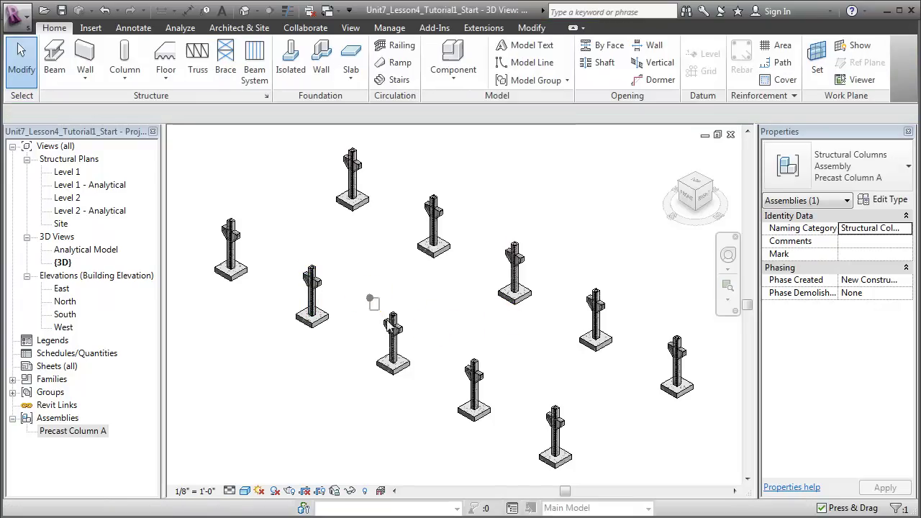
click(420, 373)
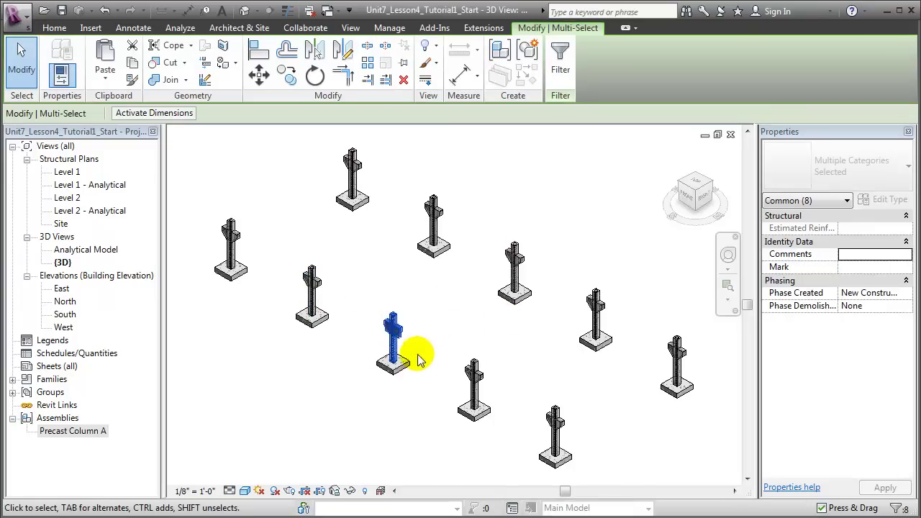
click(494, 63)
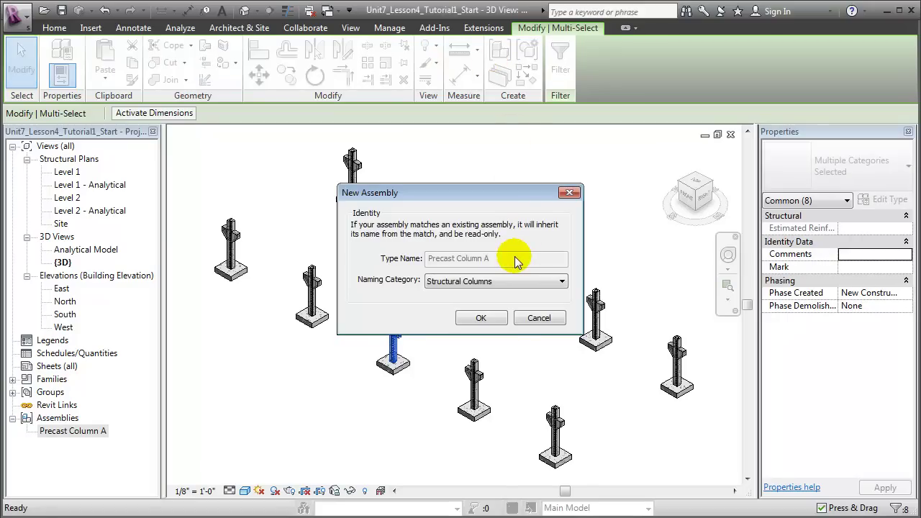
click(498, 318)
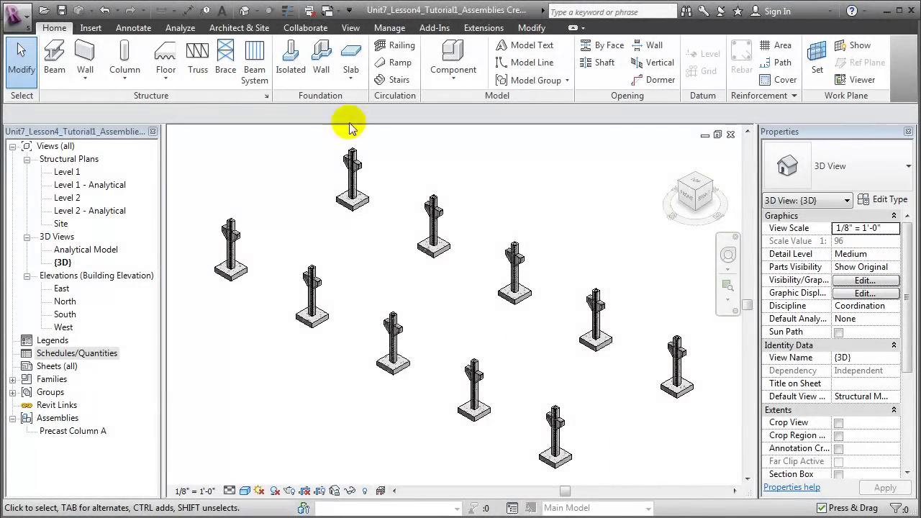
Step: Start a new Schedule/Quantities table with Assemblies as the category
click(351, 27)
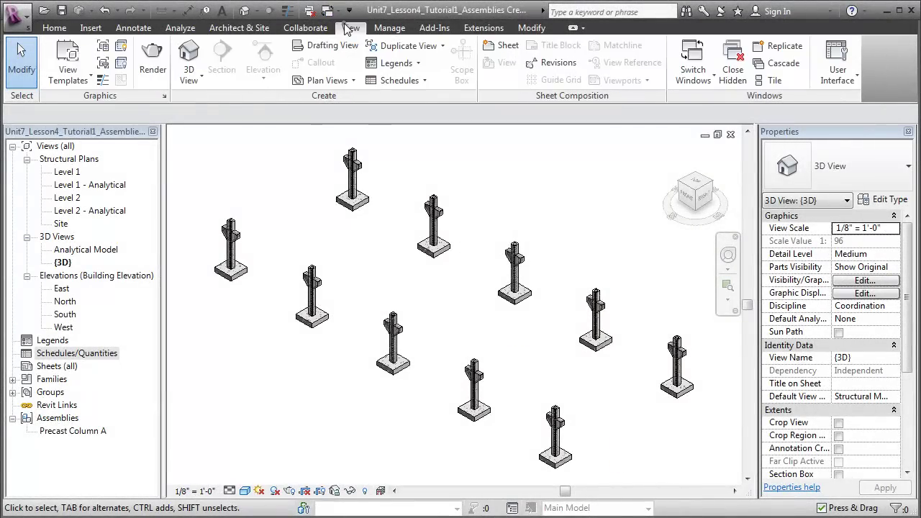
click(397, 80)
click(408, 102)
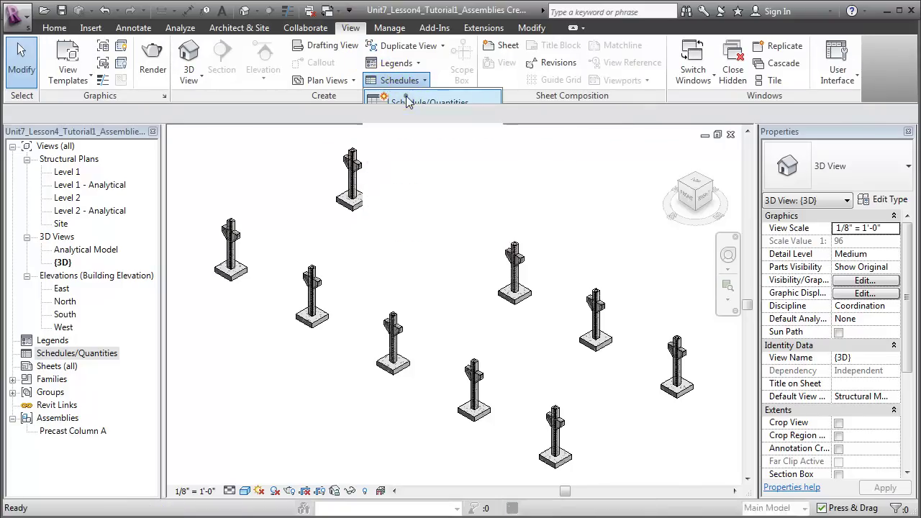
click(356, 292)
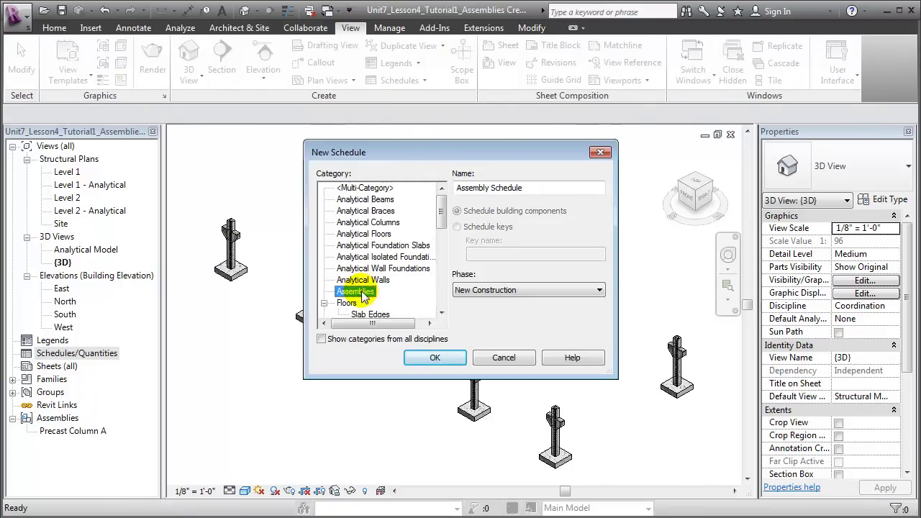
click(435, 355)
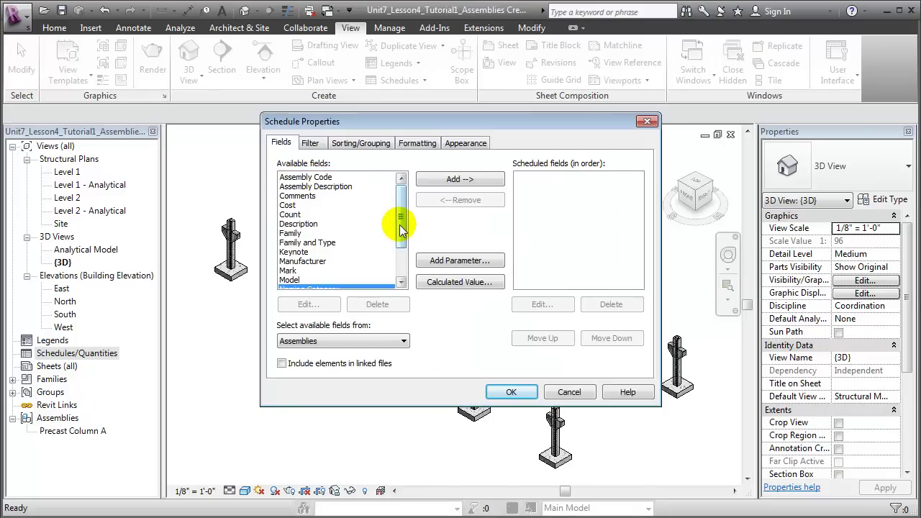
Step: Add Naming Category, Family and Type, and Assembly Description fields, then finish the schedule
drag(401, 229, 401, 249)
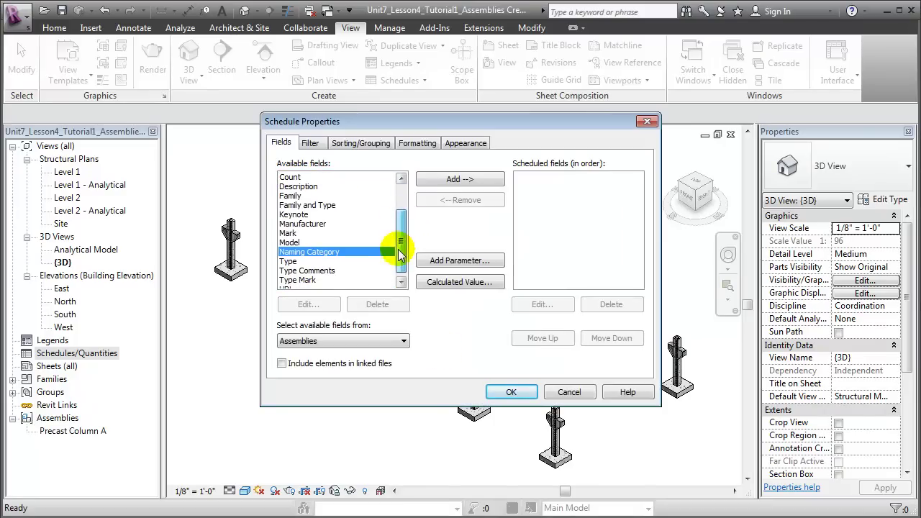
click(446, 184)
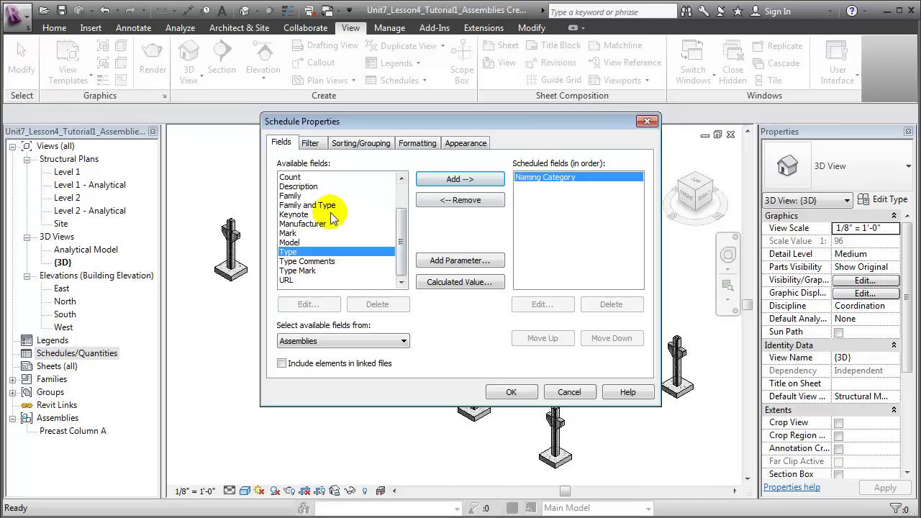
click(329, 207)
click(424, 180)
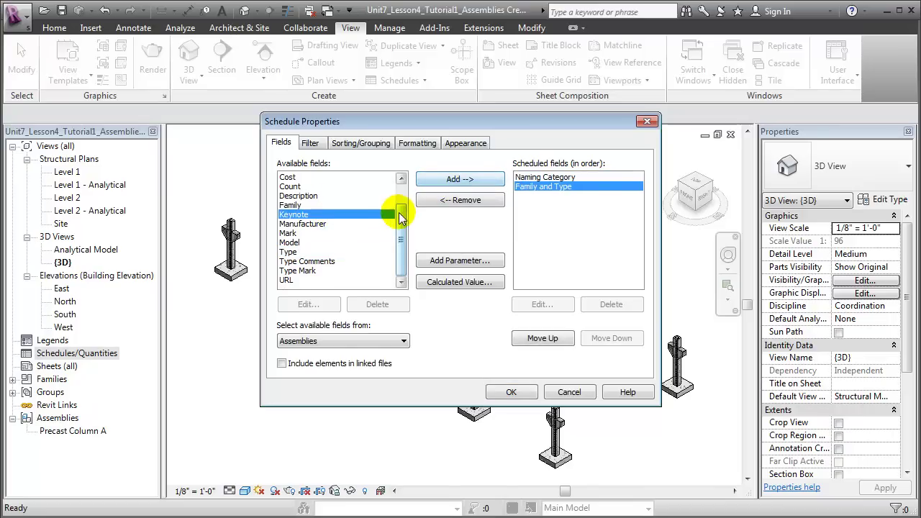
drag(400, 219, 401, 203)
click(324, 187)
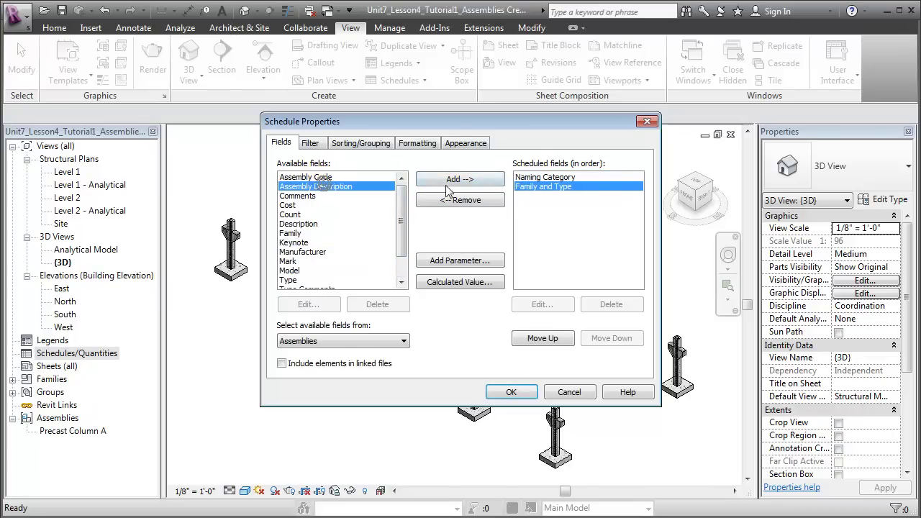
click(450, 184)
click(515, 390)
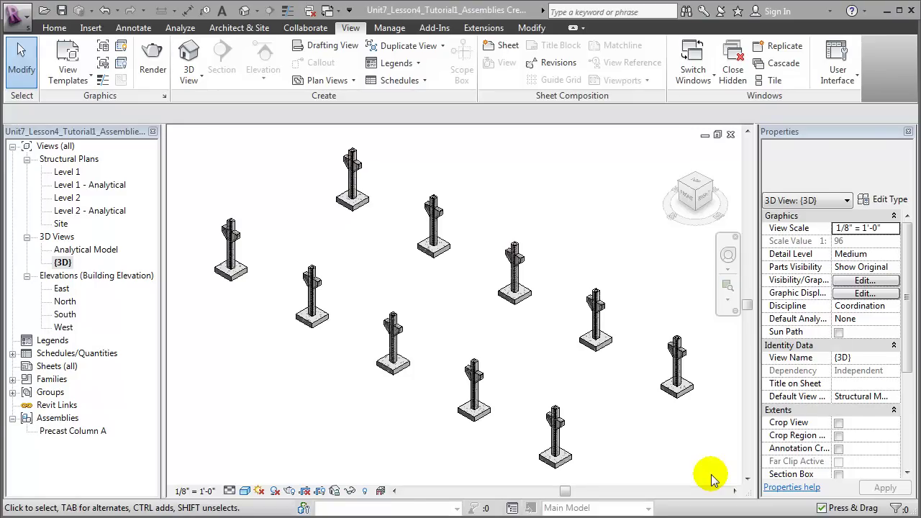
Step: Zoom in on the upper-left column and Tab-select the corbelled column alone
click(726, 285)
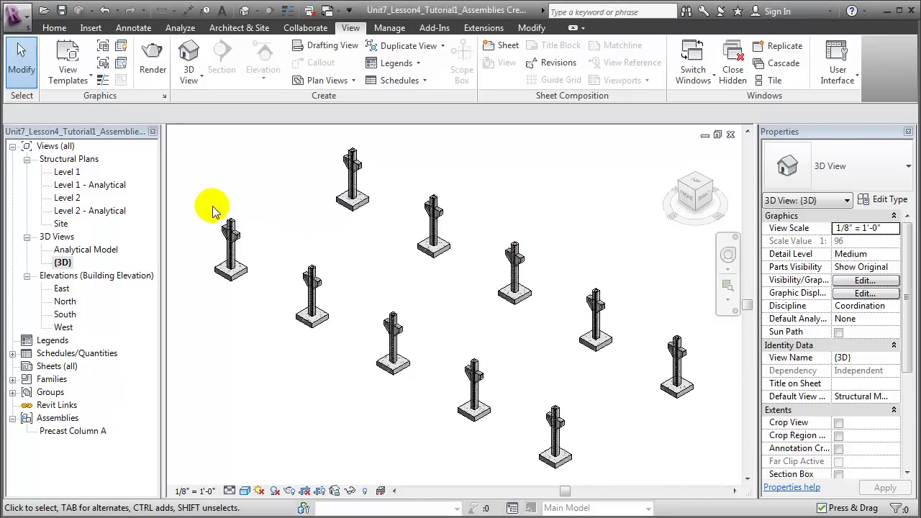
click(728, 286)
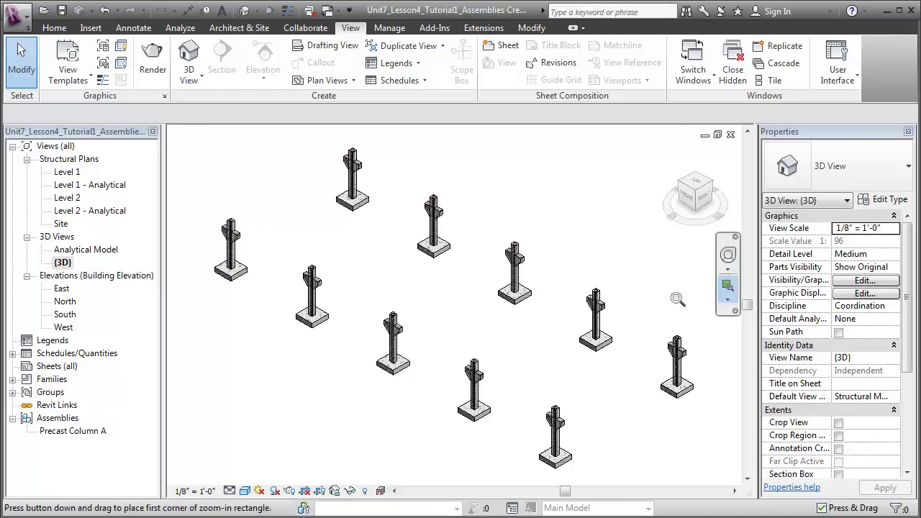
drag(202, 206, 270, 315)
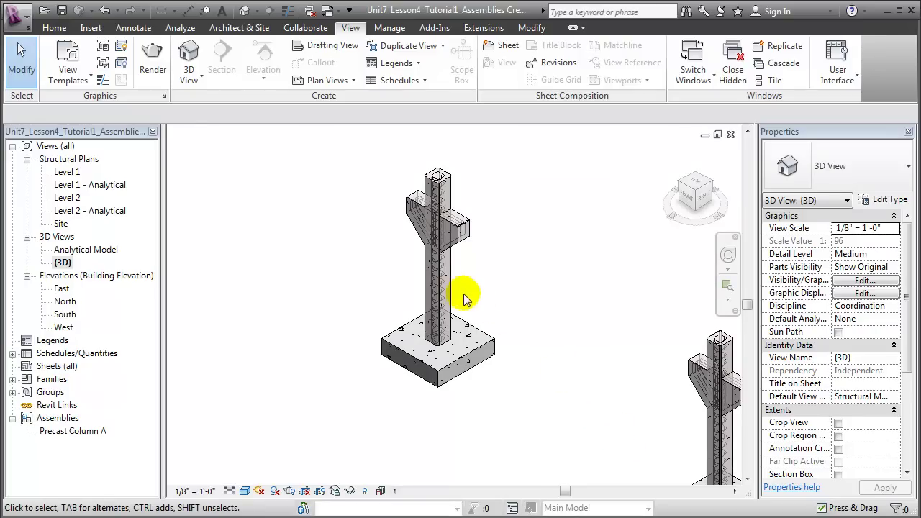
key(Tab)
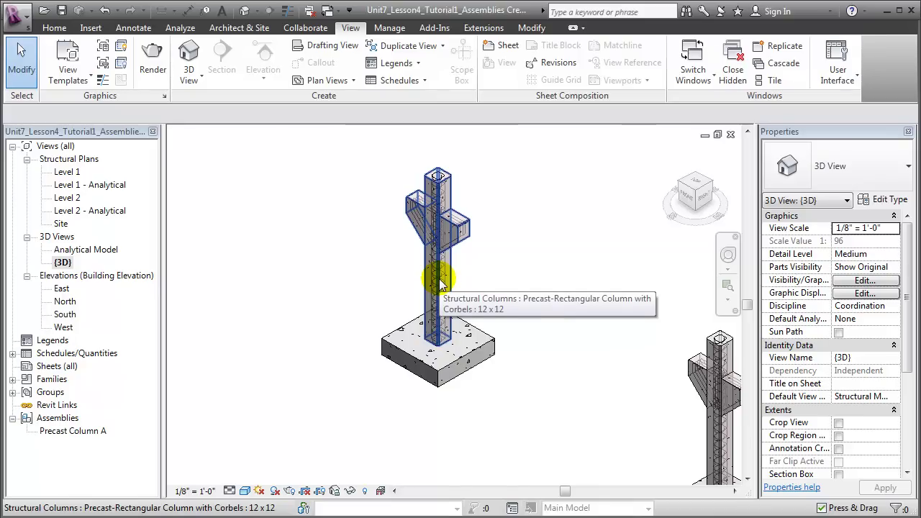
click(440, 284)
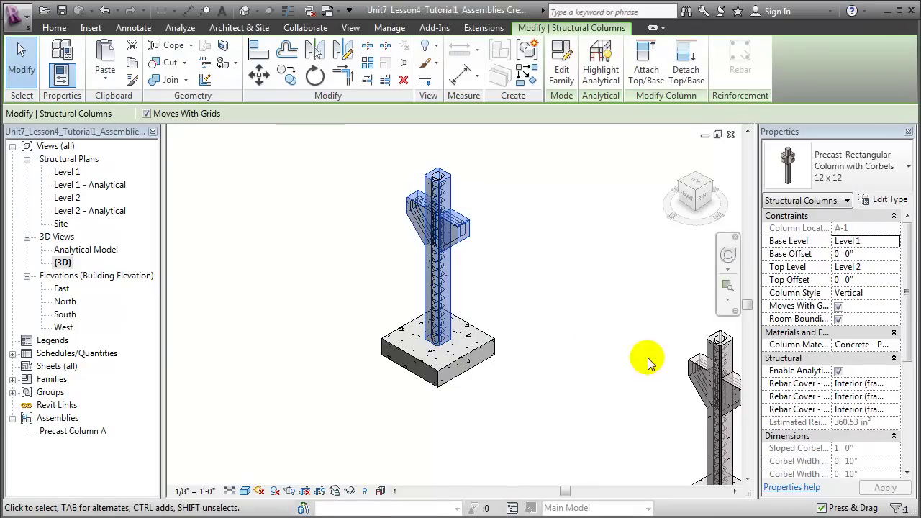
Step: Set Corbel Distance to 2' 4", accept the new Precast Column B type, and deselect
scroll(911, 311, down, 1)
drag(911, 311, 911, 405)
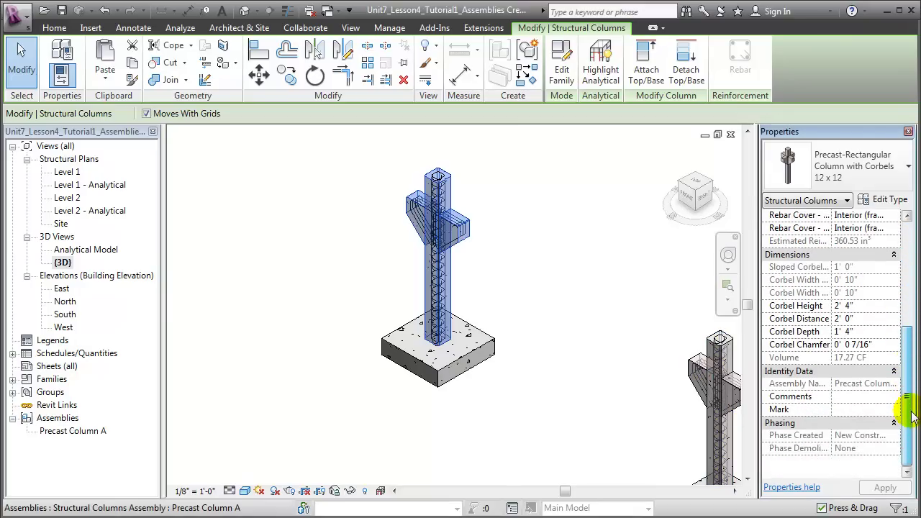
click(891, 306)
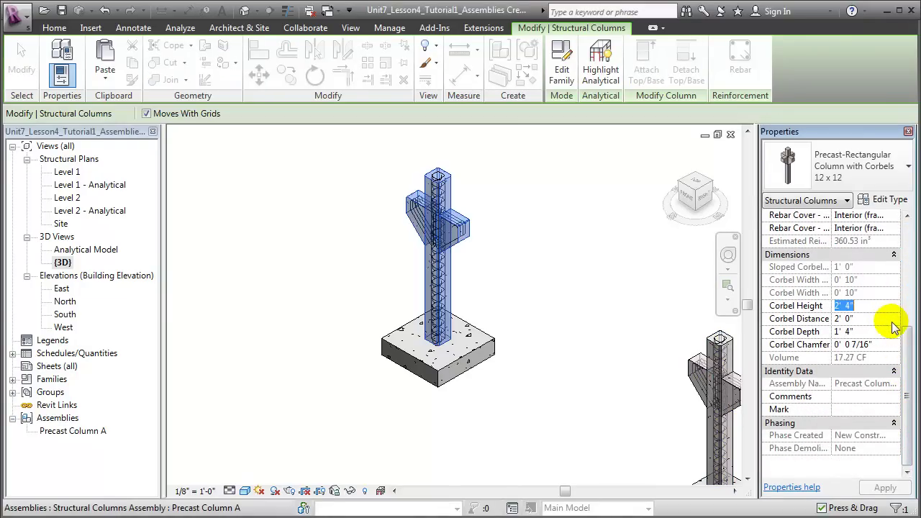
click(892, 319)
text(2)
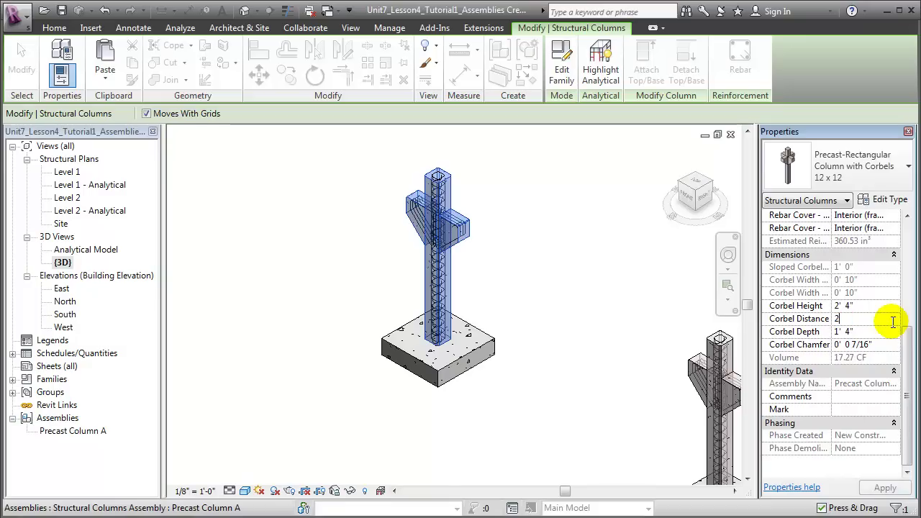
text( 4)
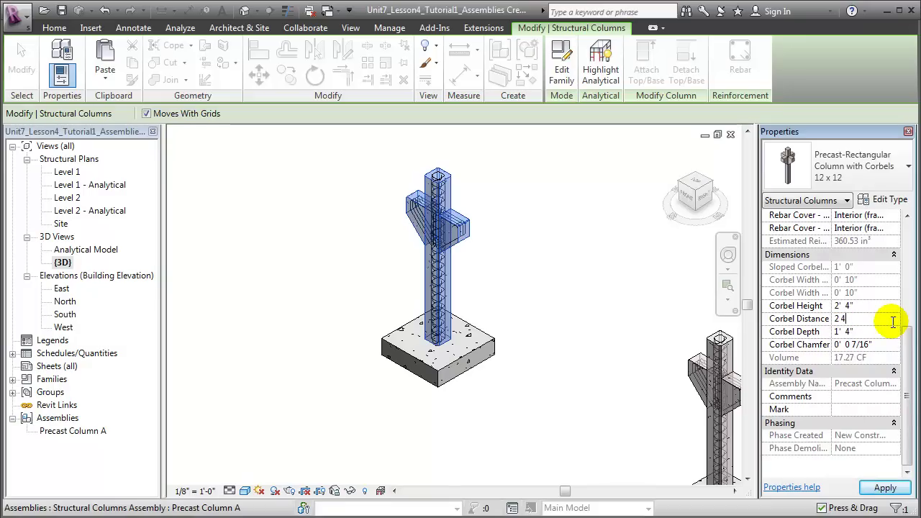
click(885, 487)
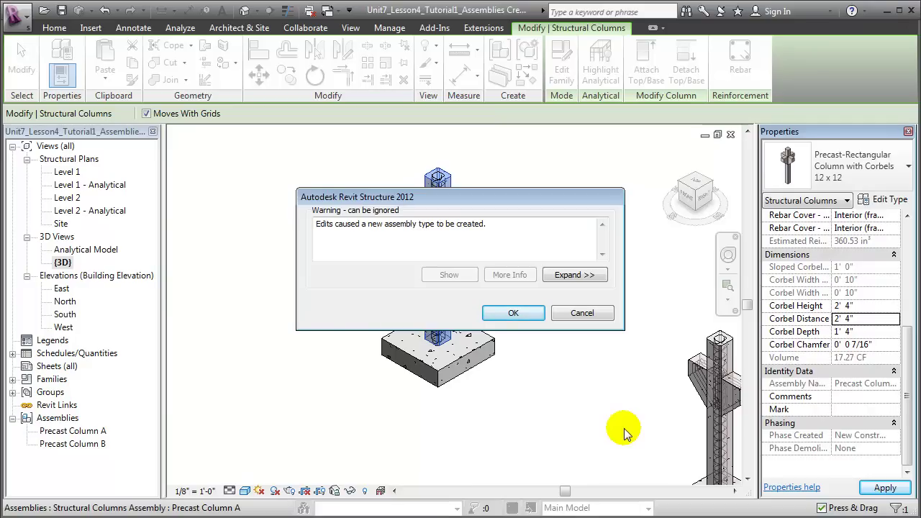
click(518, 316)
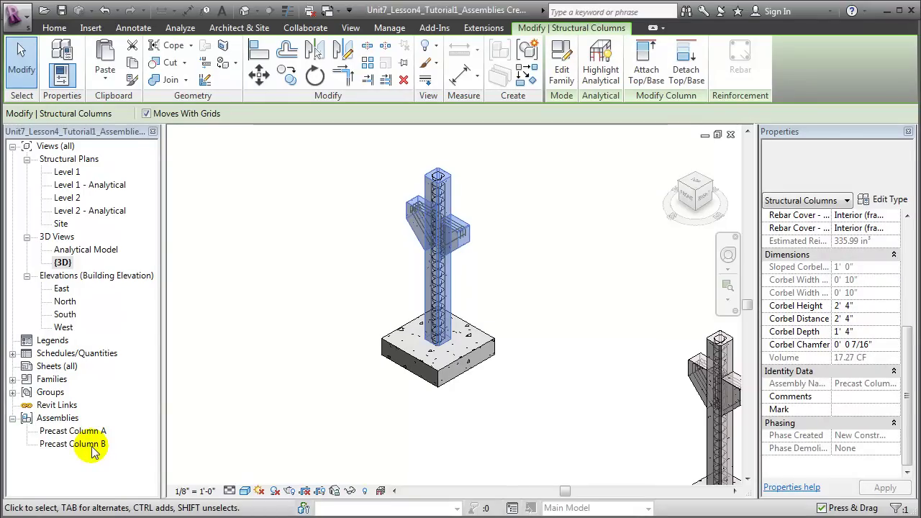
key(Escape)
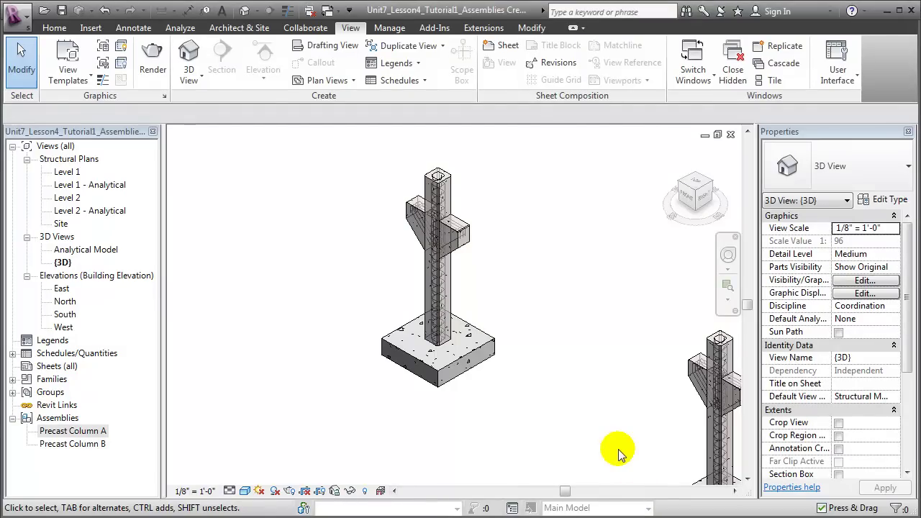
click(456, 292)
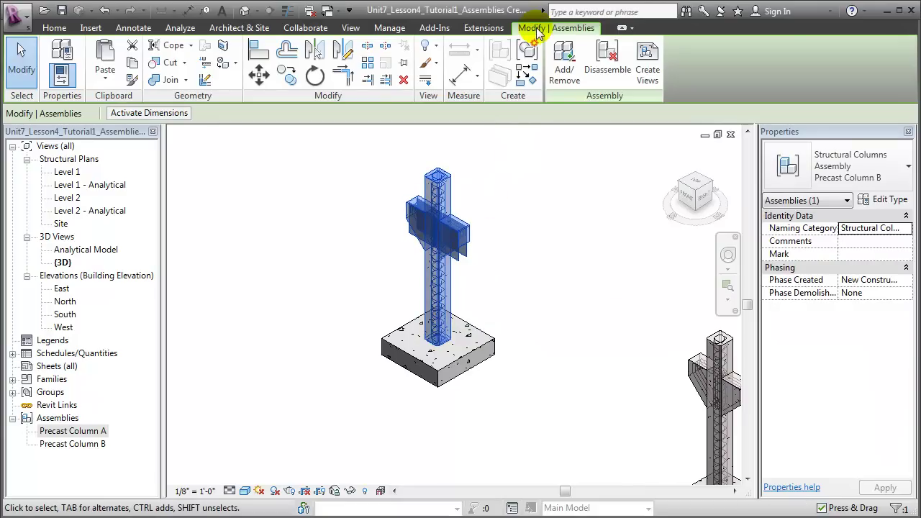
click(565, 64)
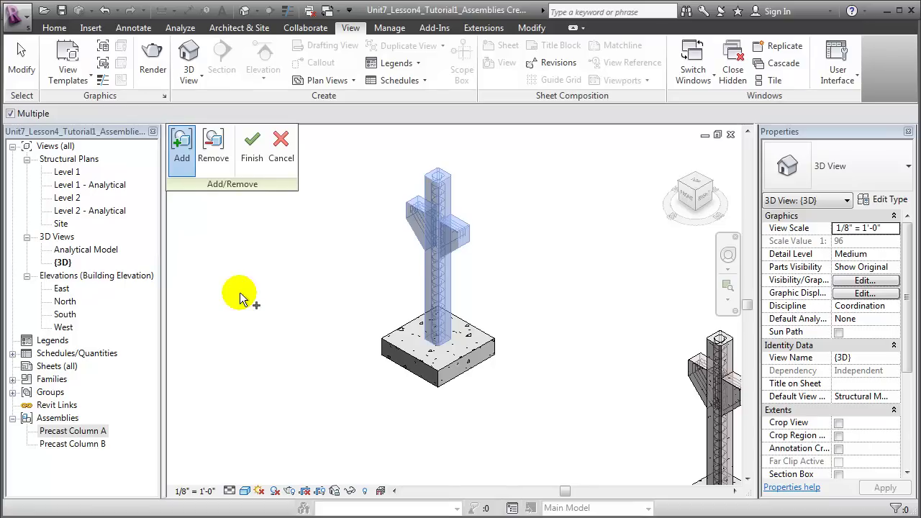
click(219, 161)
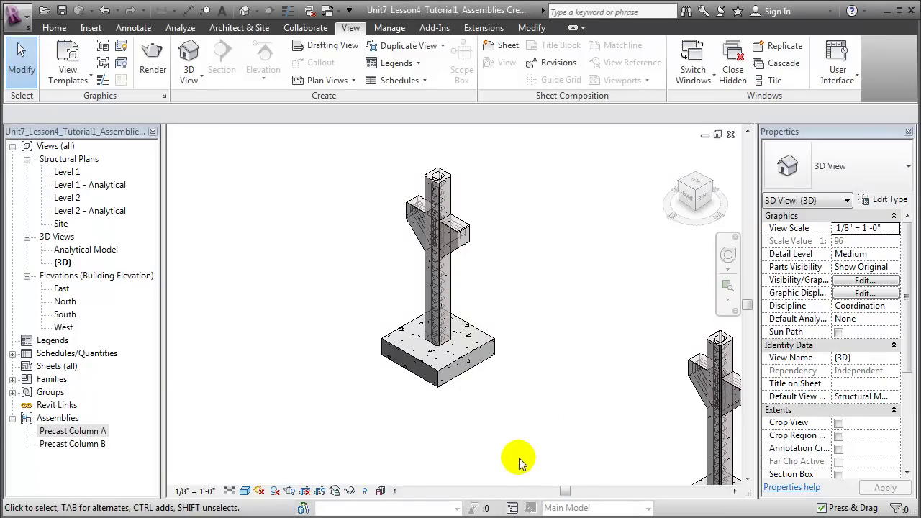
Step: Create Precast Column B's assembly views and sheet at 1/4" = 1'-0" scale
click(448, 275)
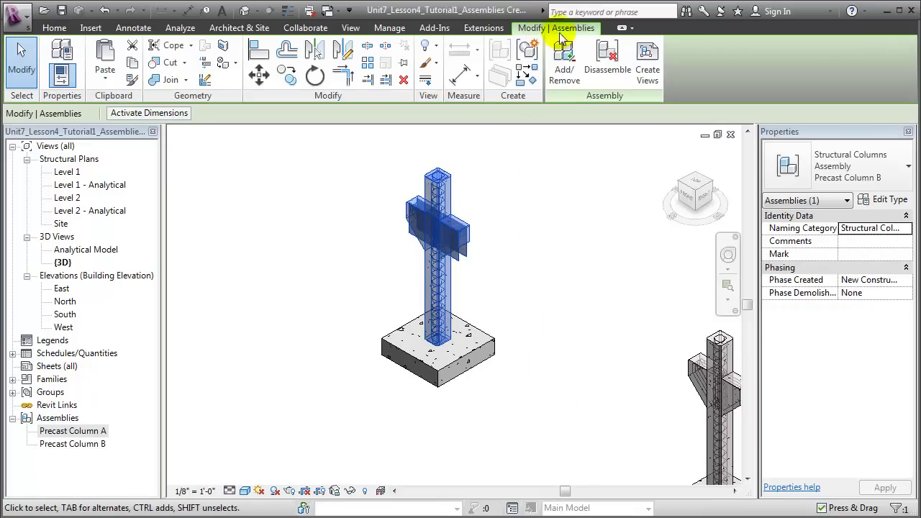
click(657, 59)
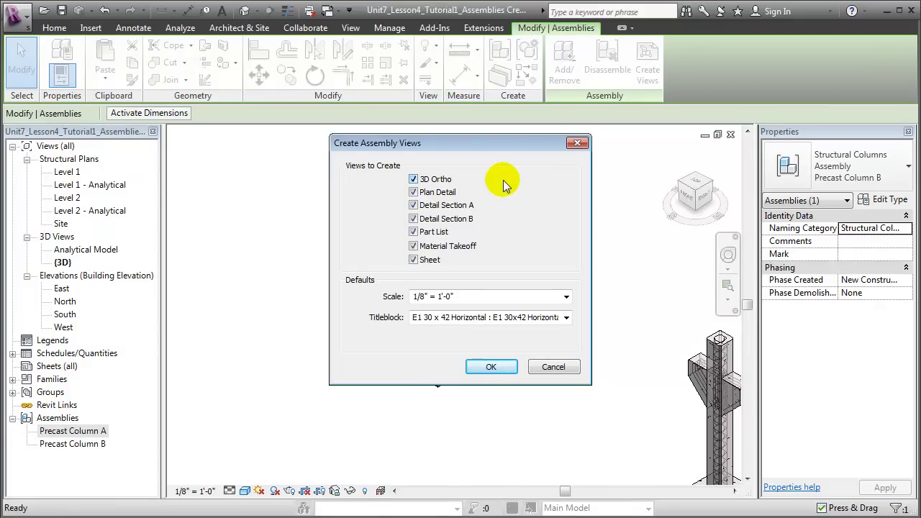
click(567, 297)
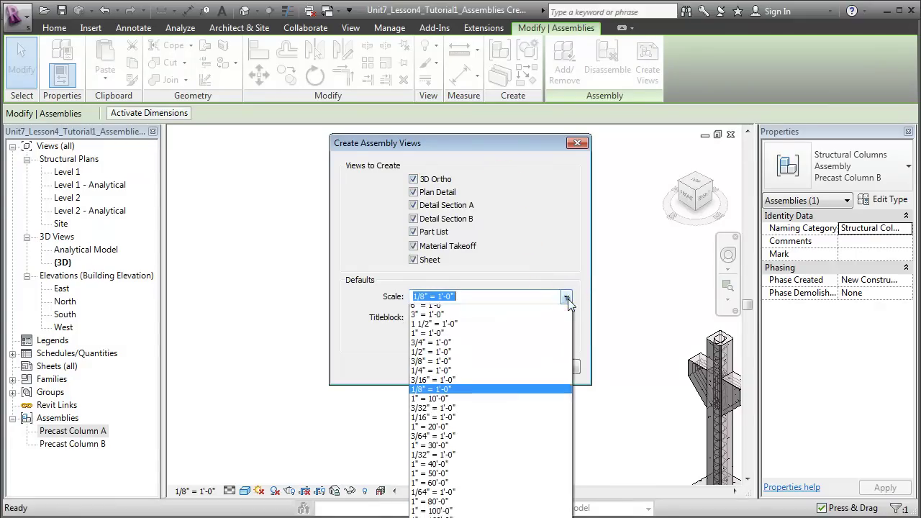
click(542, 385)
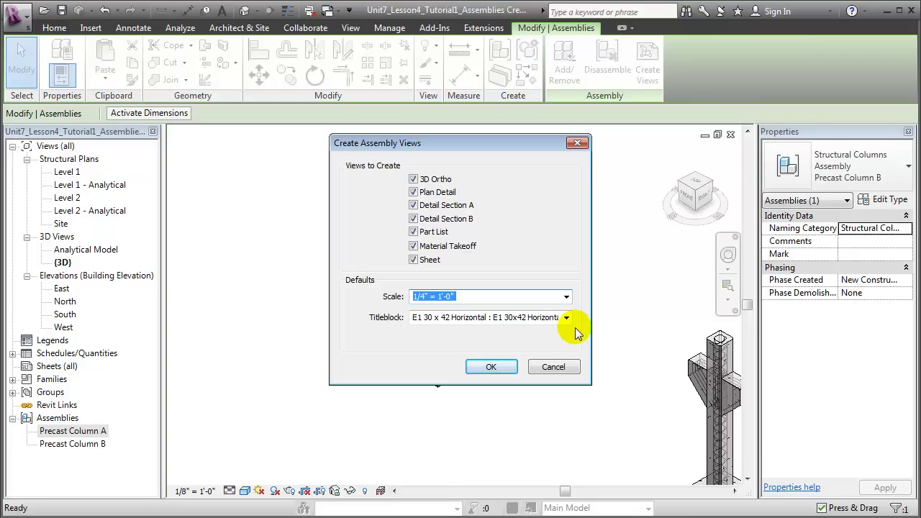
click(494, 365)
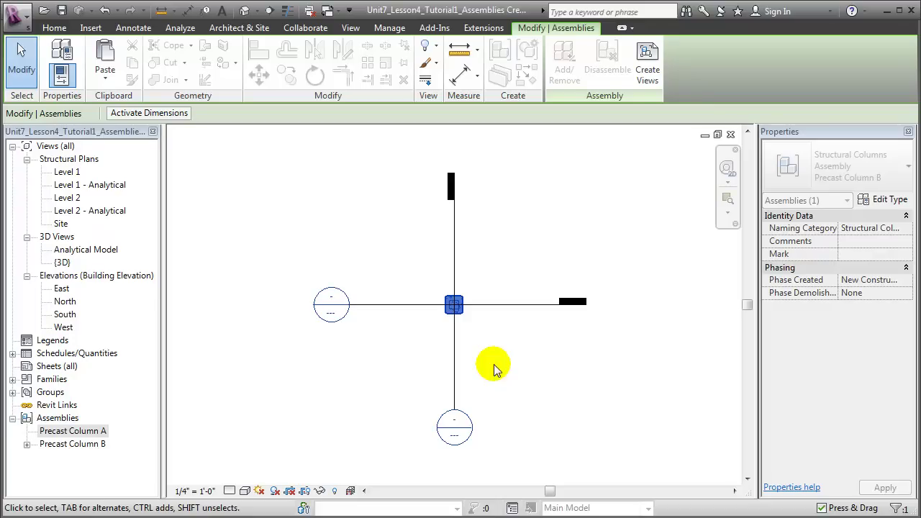
Step: Open Precast Column B's 3D Ortho, Detail Sections A and B, Plan Detail, and Material Takeoff
click(28, 446)
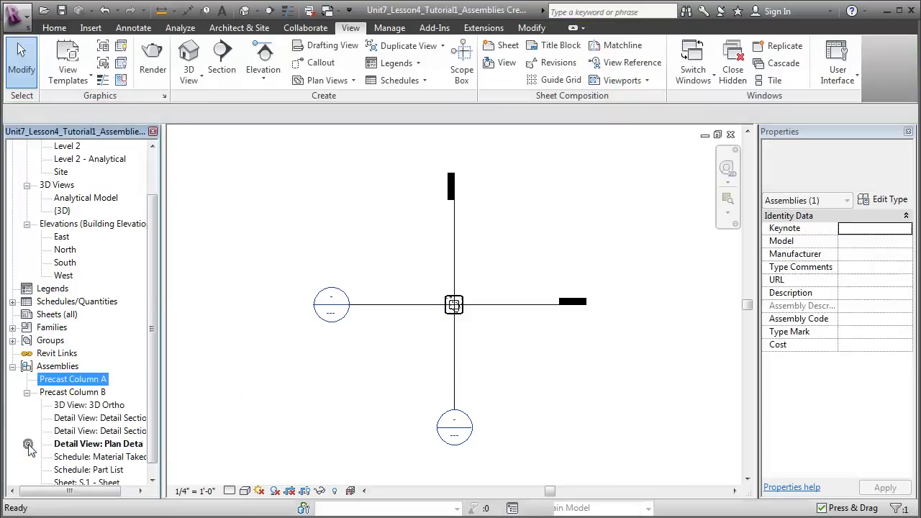
double_click(92, 393)
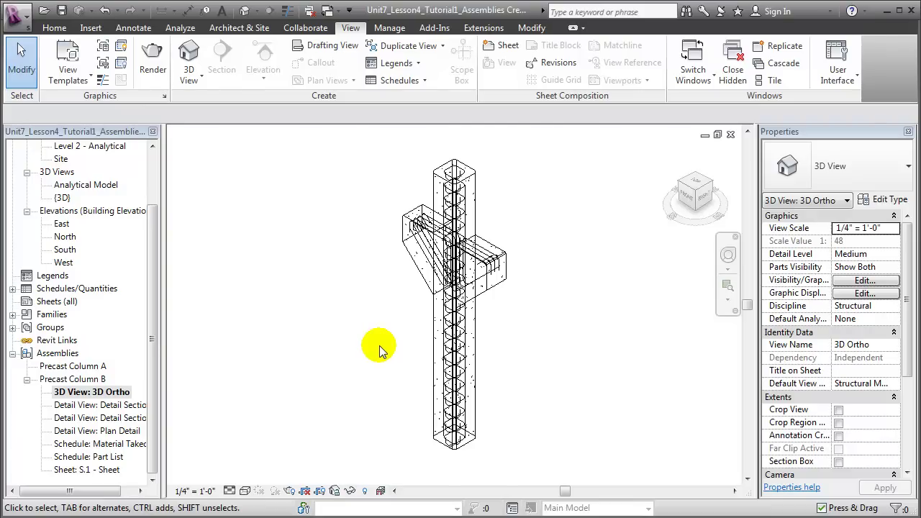
double_click(135, 407)
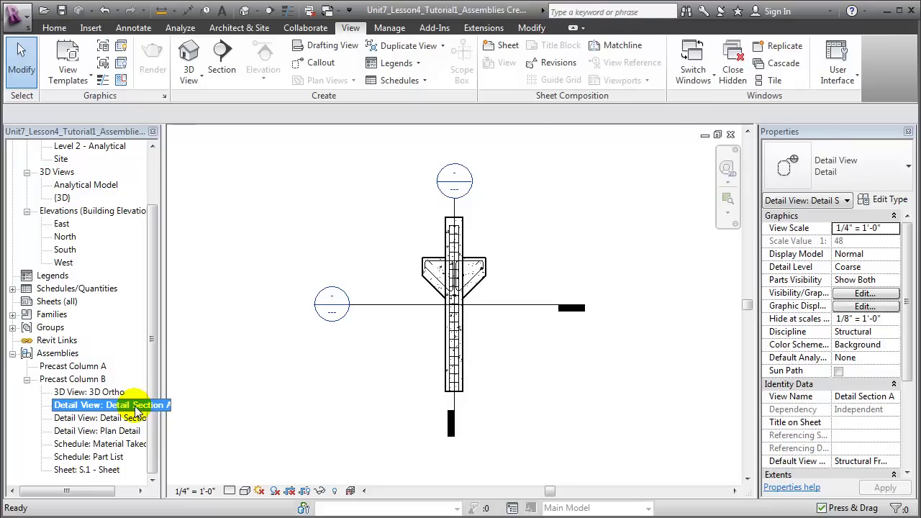
double_click(137, 421)
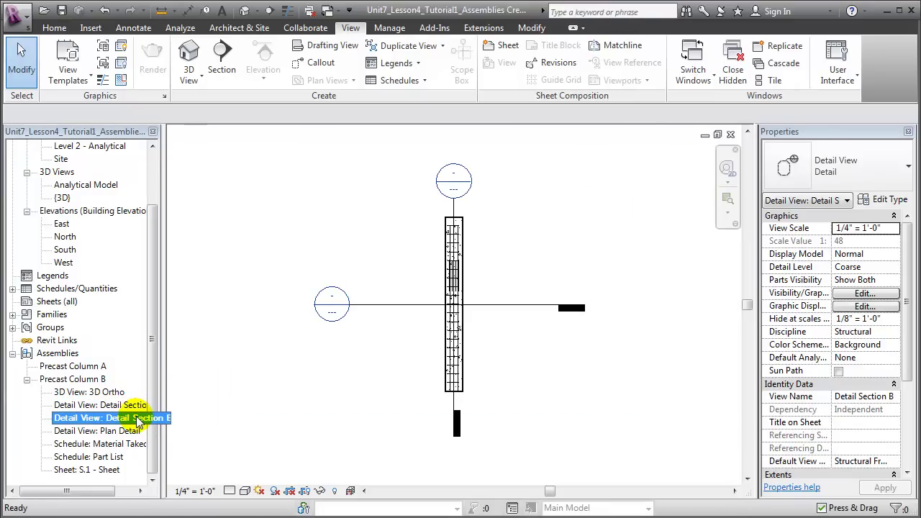
double_click(134, 432)
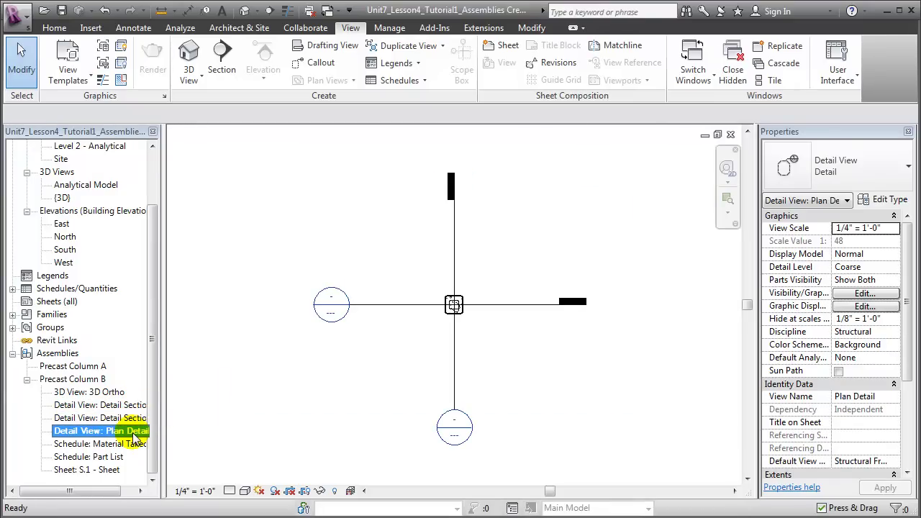
double_click(133, 444)
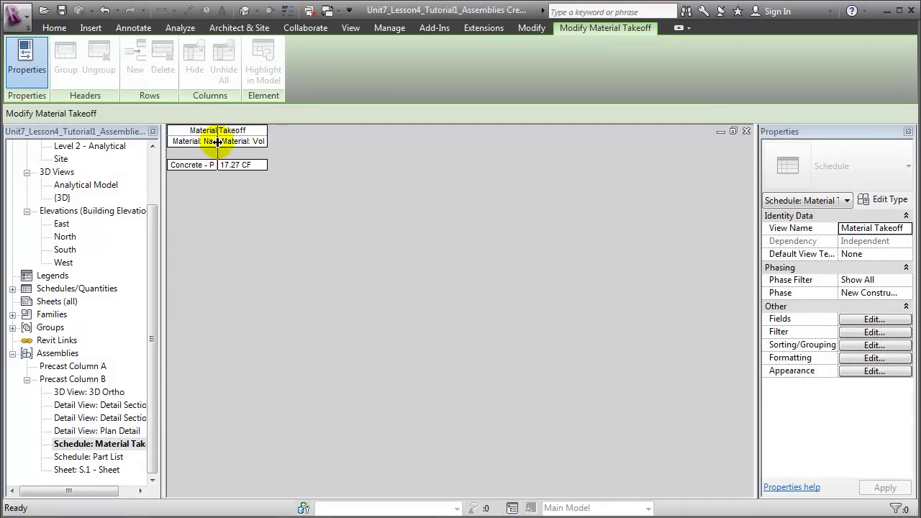
Step: Widen Material Takeoff's Material: Name column and the Part List's Family and Type column
drag(217, 142, 340, 138)
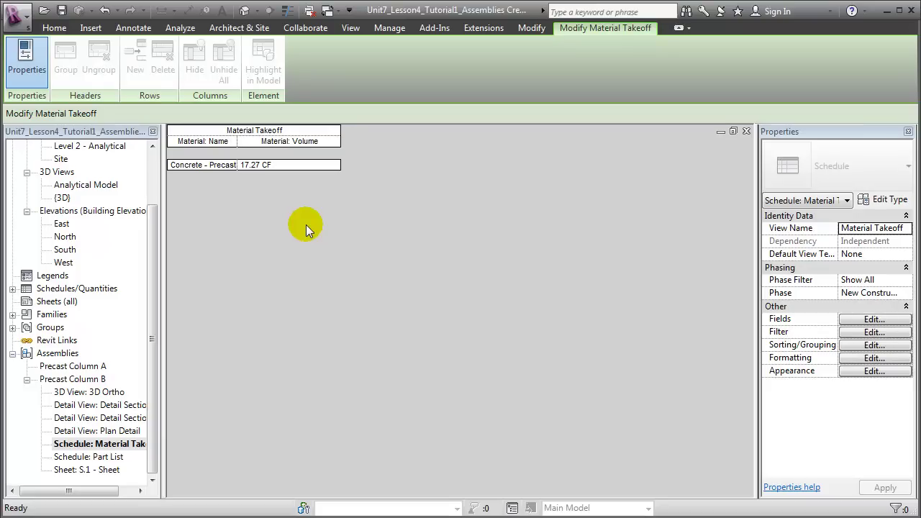
double_click(115, 457)
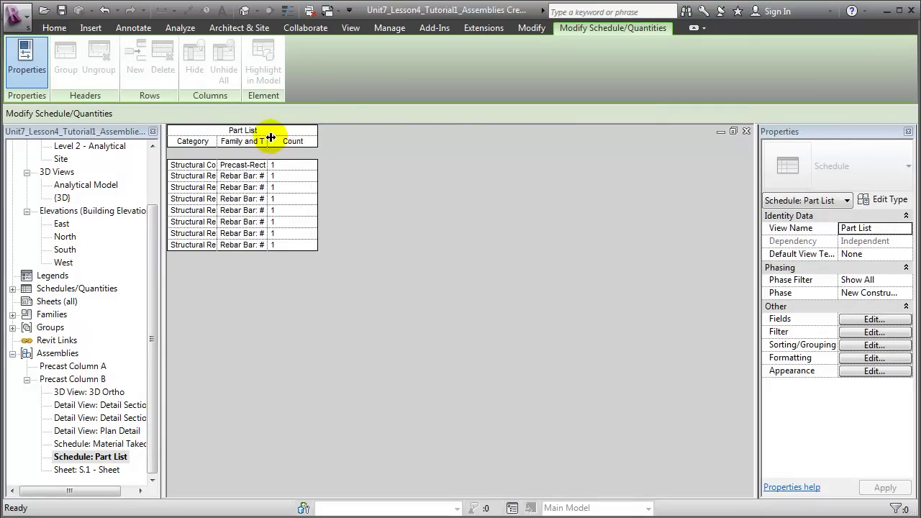
drag(268, 139, 341, 133)
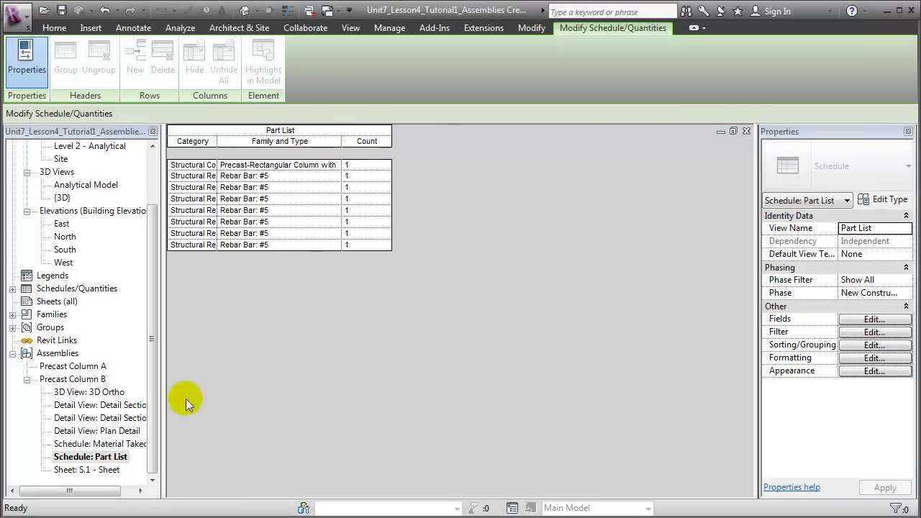
Step: Open Precast Column B's empty sheet S.1 from the Project Browser
double_click(115, 470)
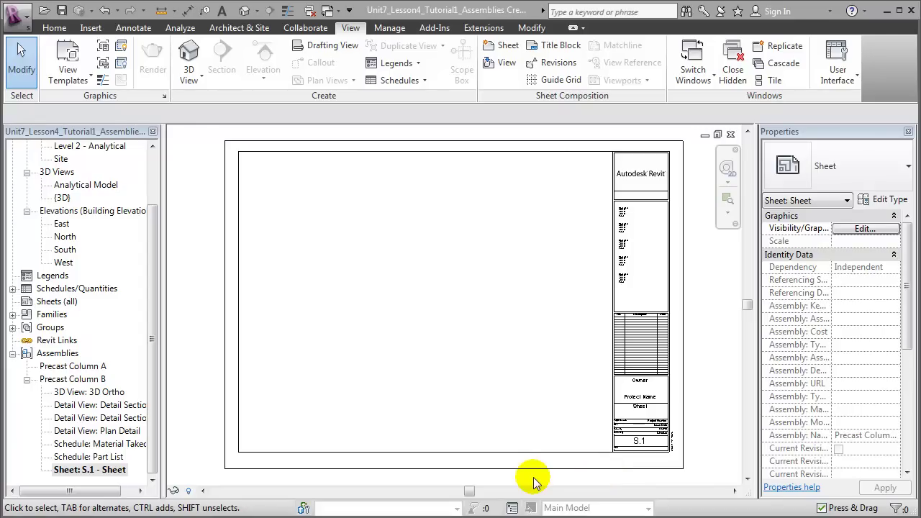
Step: Reopen Detail Section A and zoom into the column and its corbels
double_click(122, 405)
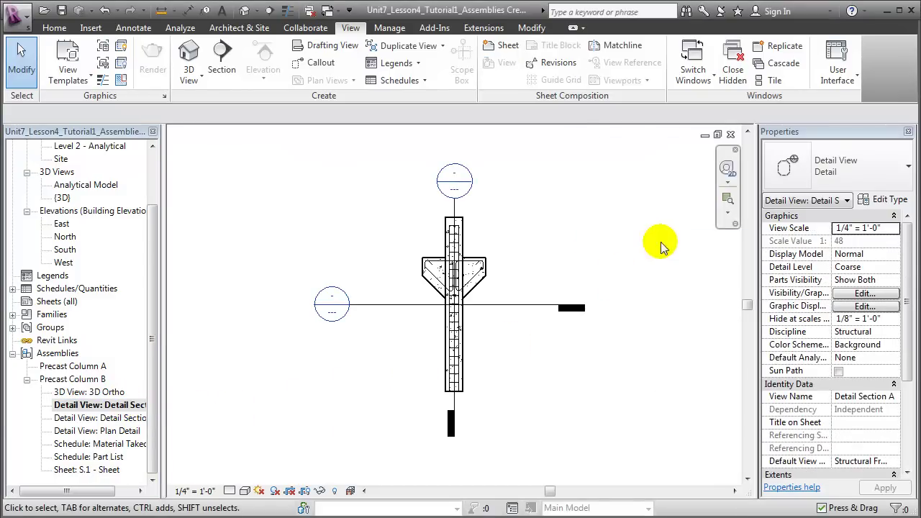
click(727, 199)
drag(370, 212, 517, 374)
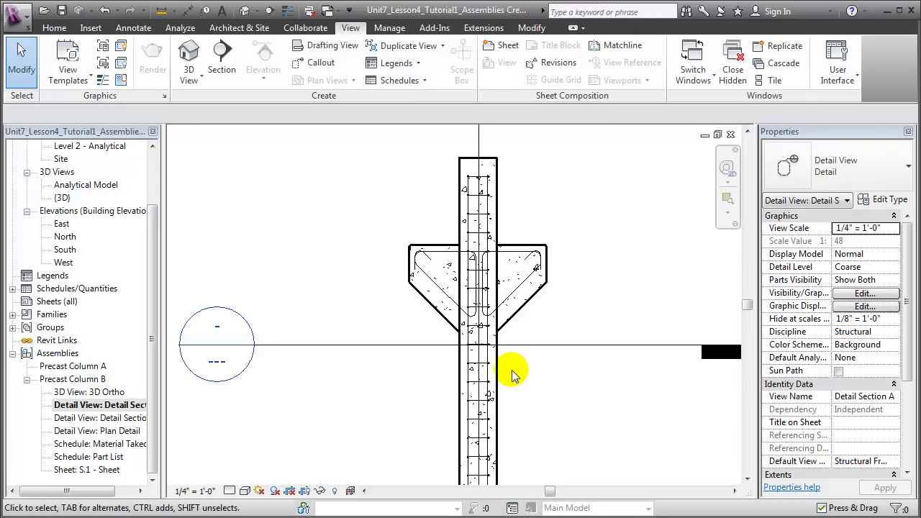
click(133, 31)
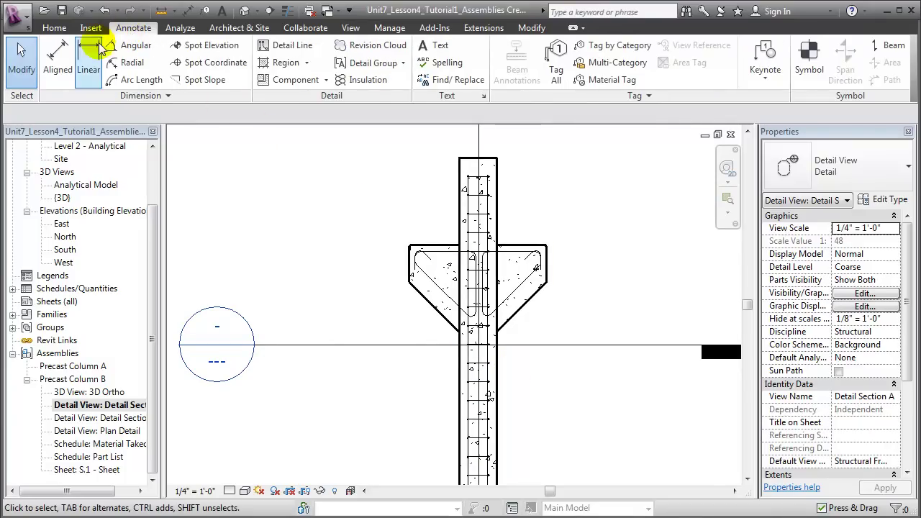
drag(749, 305, 749, 276)
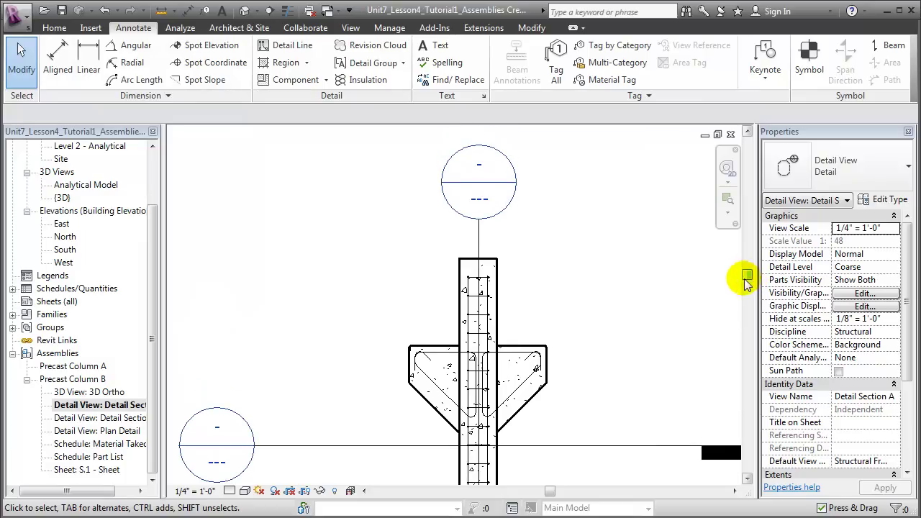
Step: Dimension corbels and column as 1' - 4", 1' - 0", 1' - 4", moving outer values outward
click(64, 61)
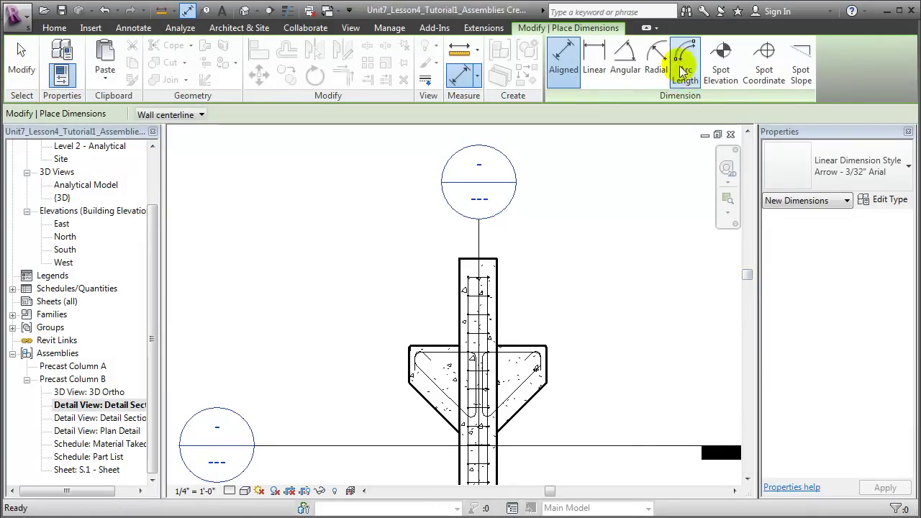
click(409, 364)
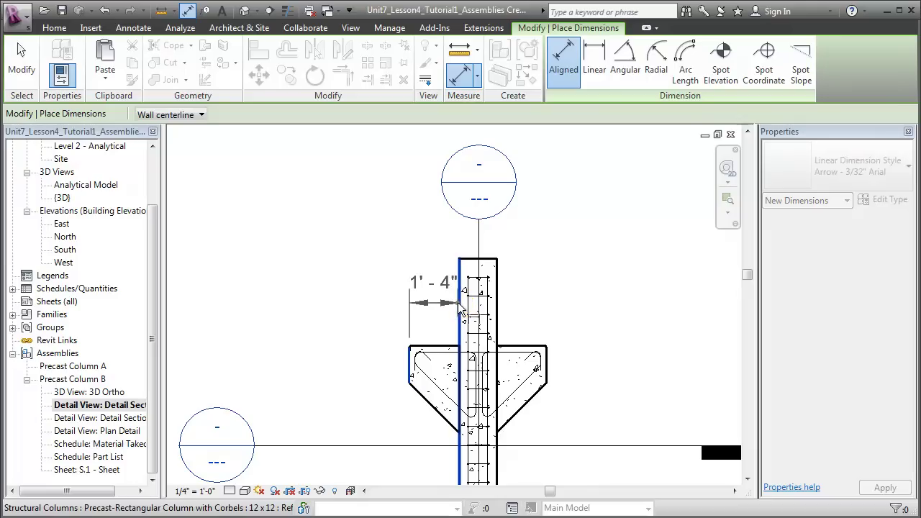
click(497, 271)
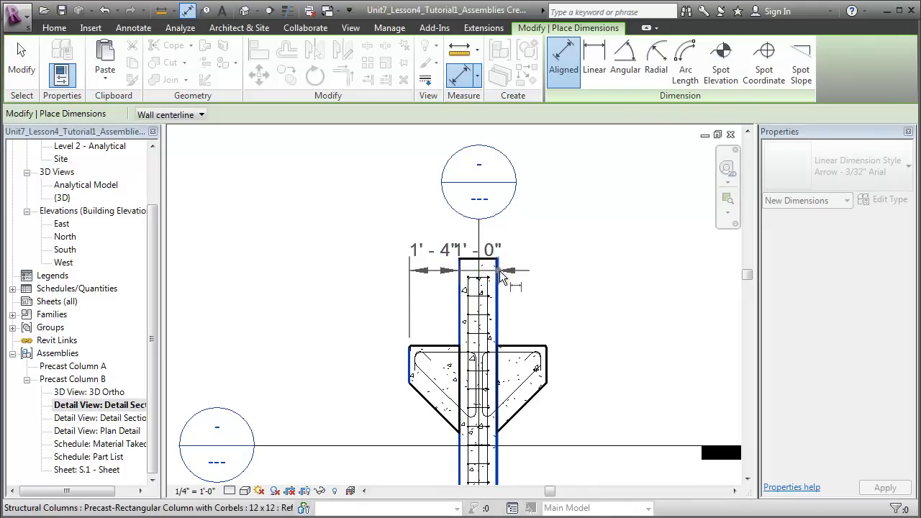
click(546, 353)
click(557, 251)
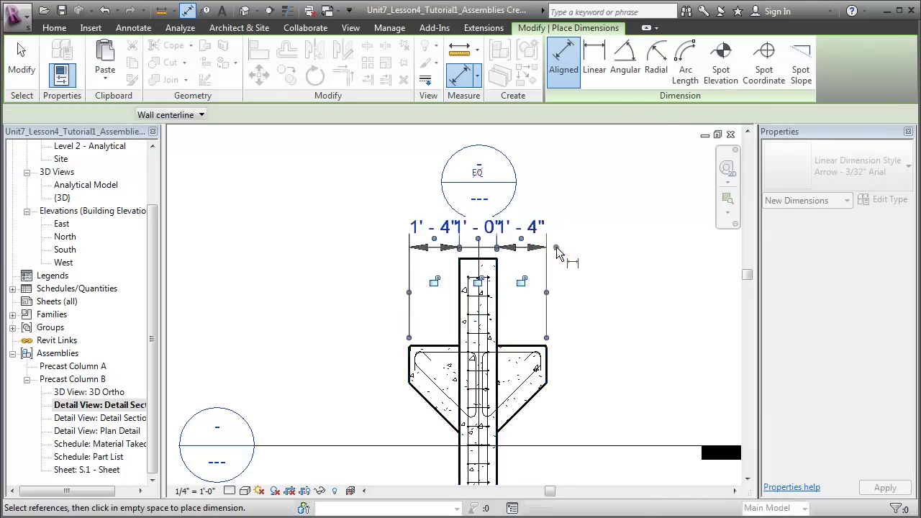
click(21, 59)
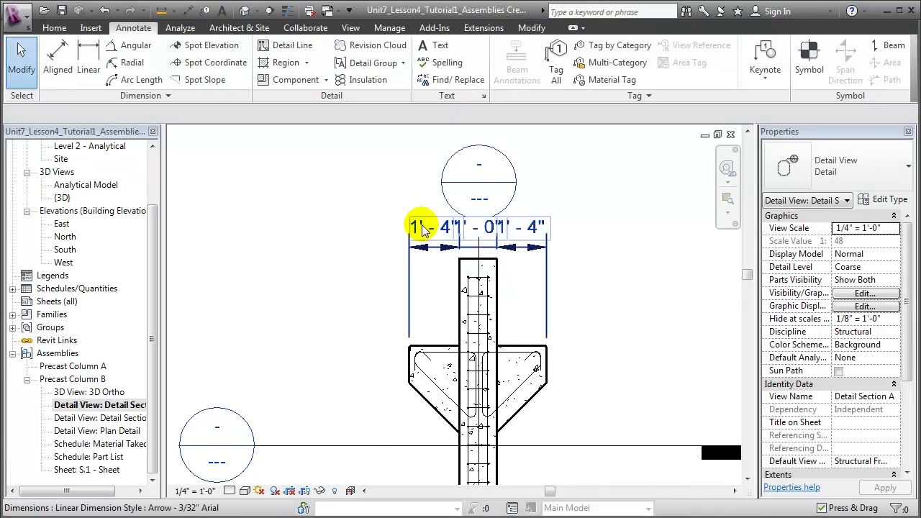
click(426, 229)
drag(435, 242, 379, 238)
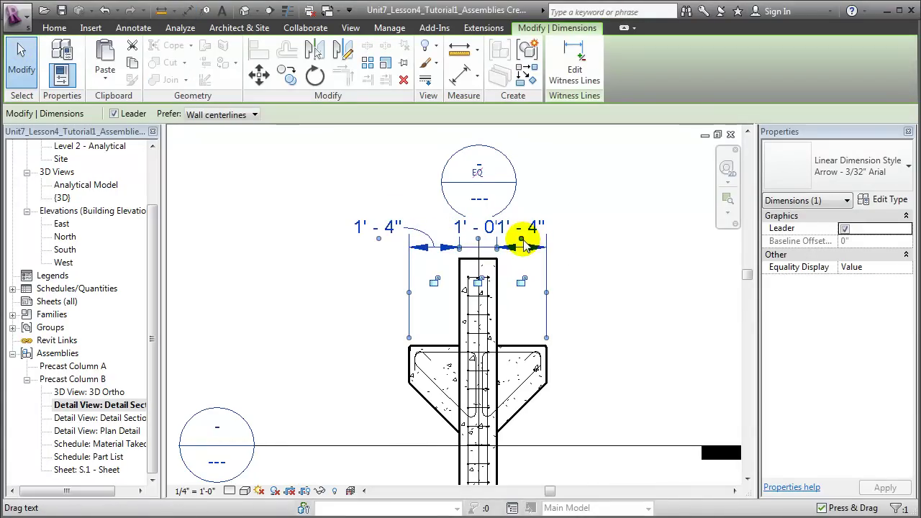
mouse_move(522, 243)
mouse_down()
mouse_move(586, 234)
mouse_move(585, 241)
mouse_up()
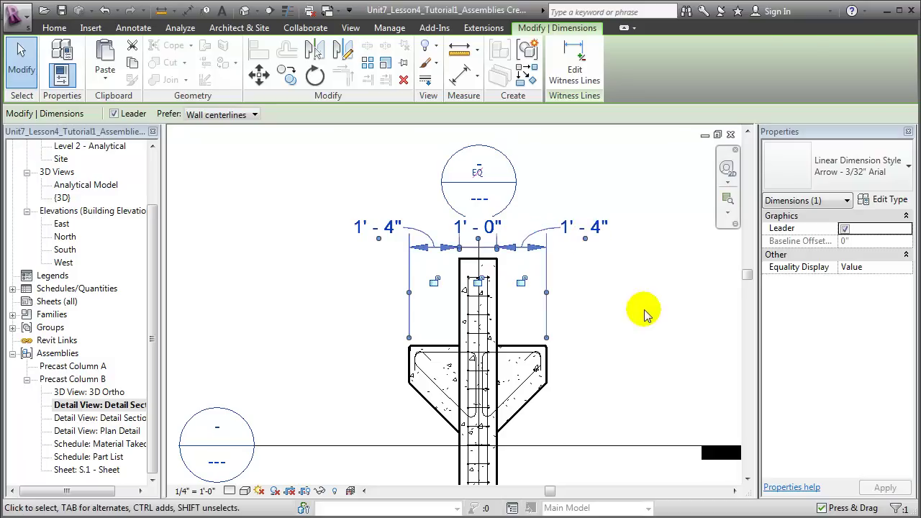
click(644, 314)
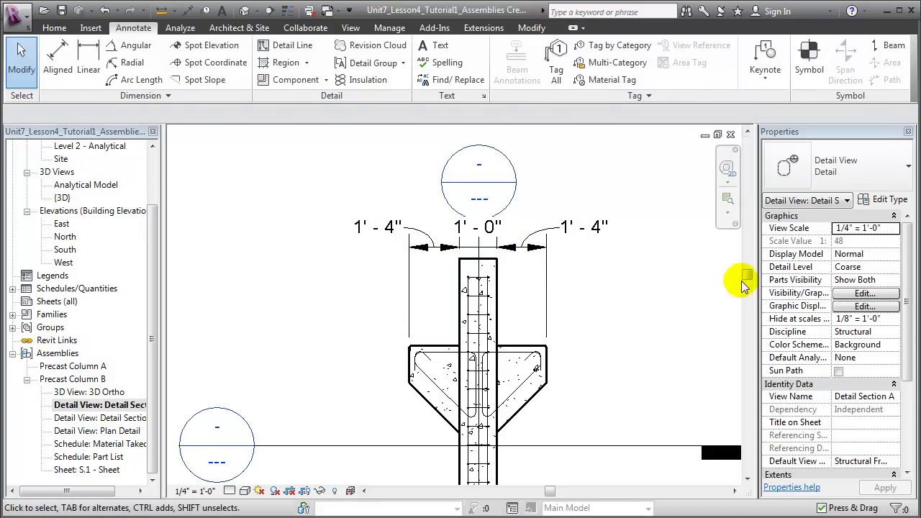
drag(749, 277, 761, 322)
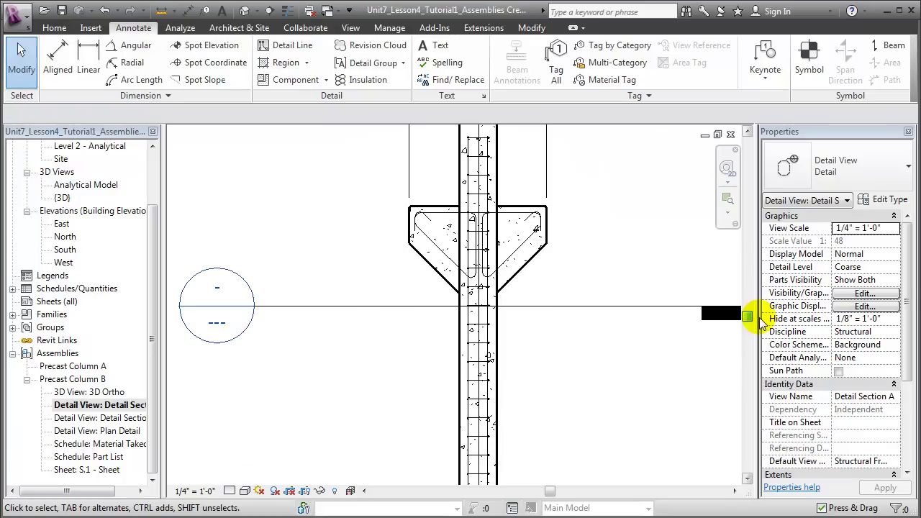
Step: Add a leadered two-line note "#5 Stirrup / at 8" o.c." pointing at a column stirrup
click(435, 48)
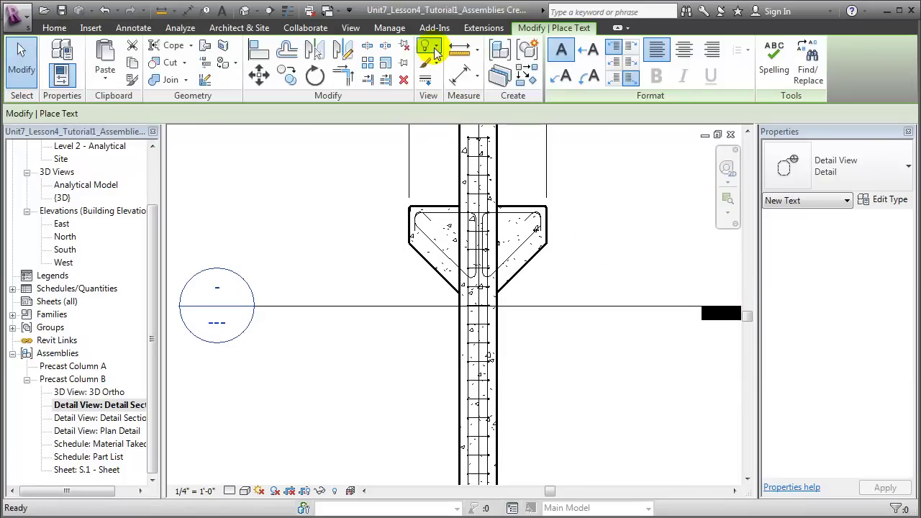
click(565, 78)
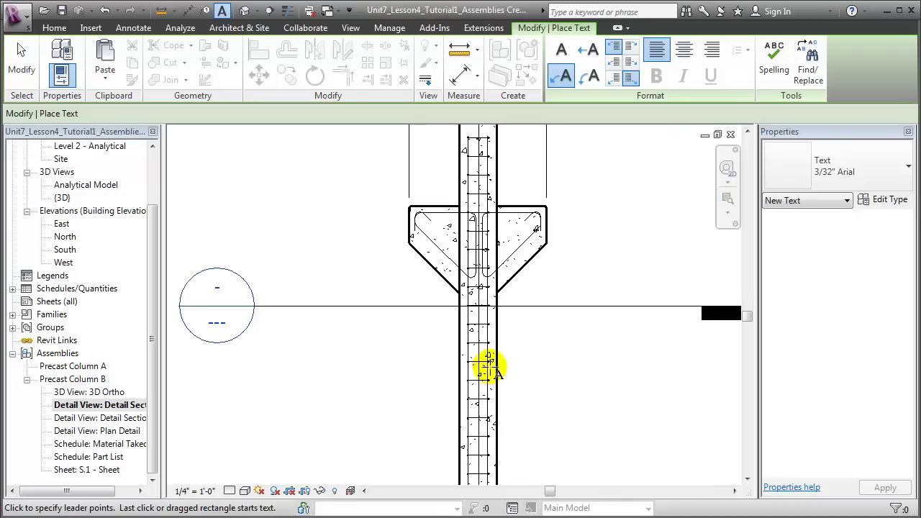
click(491, 419)
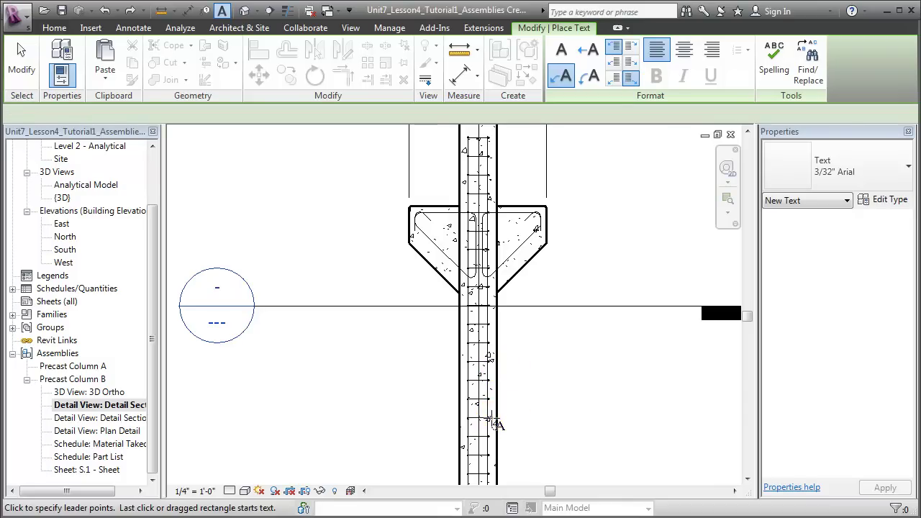
click(531, 339)
click(551, 339)
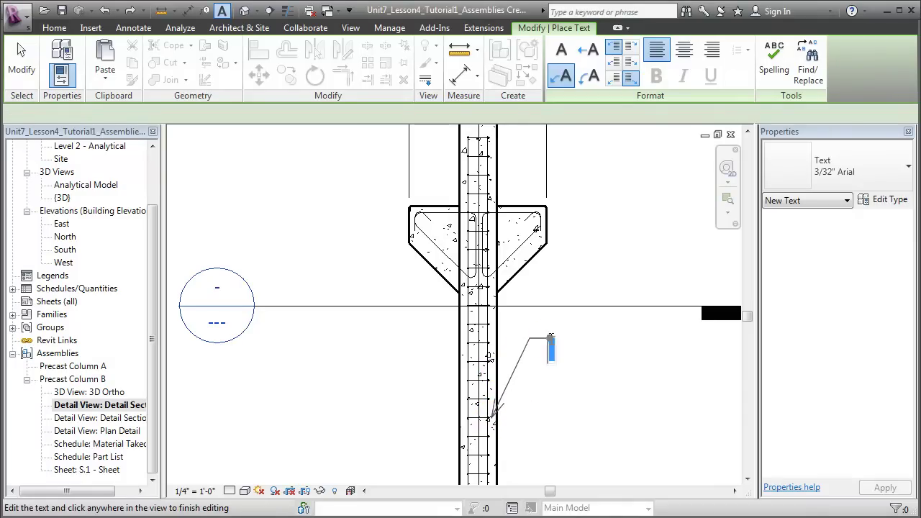
text(#5 Stirrup)
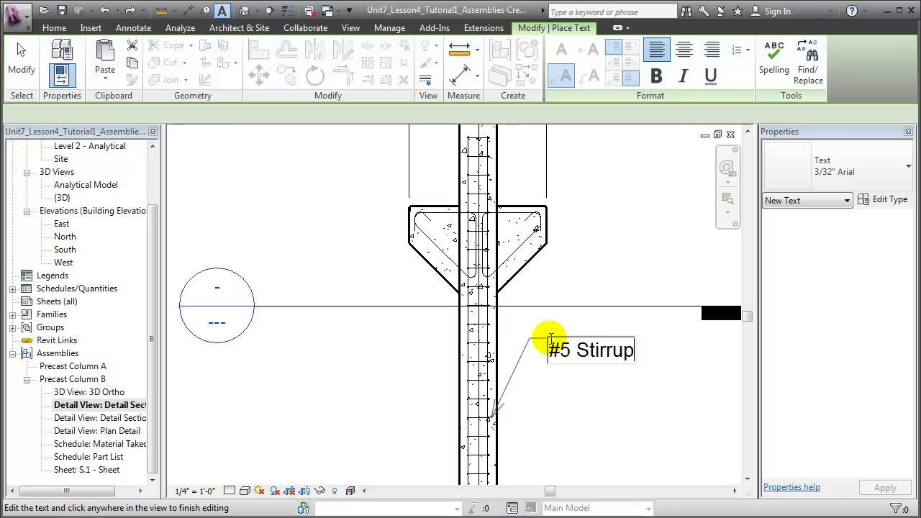
key(Return)
text(at 8" o.c.)
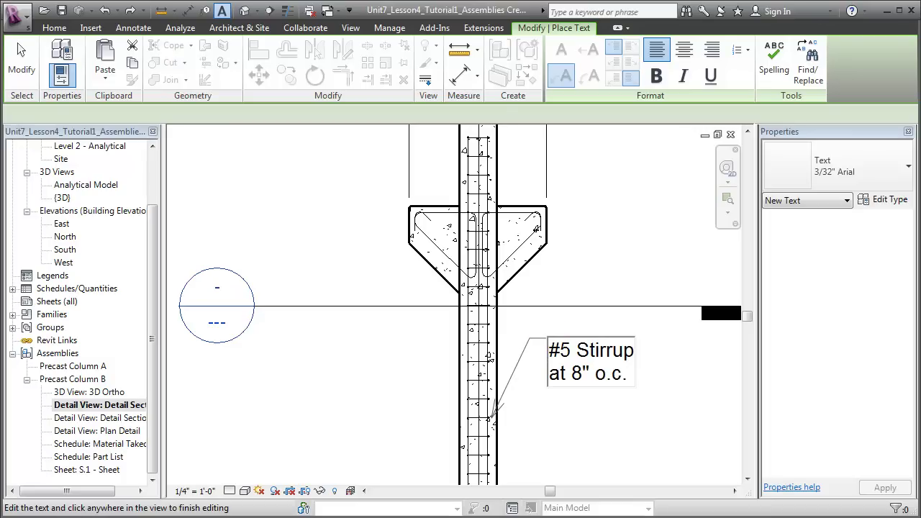
key(Return)
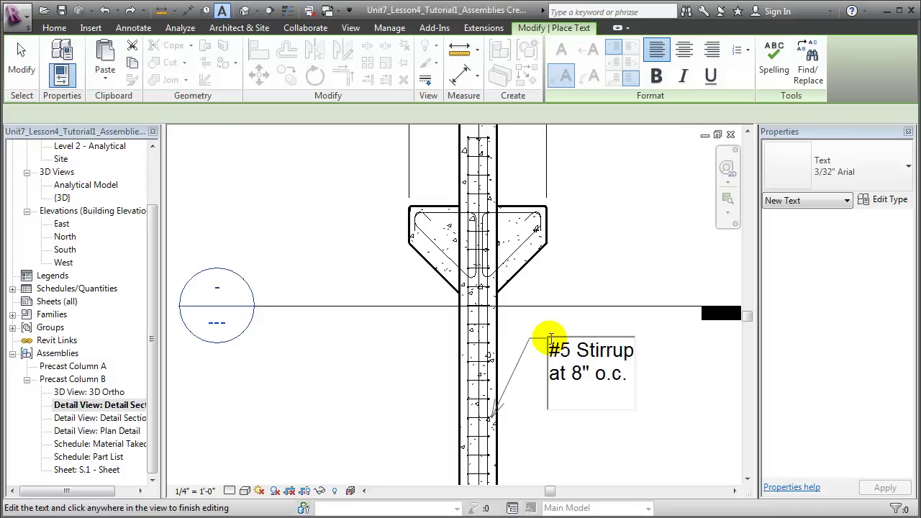
click(561, 441)
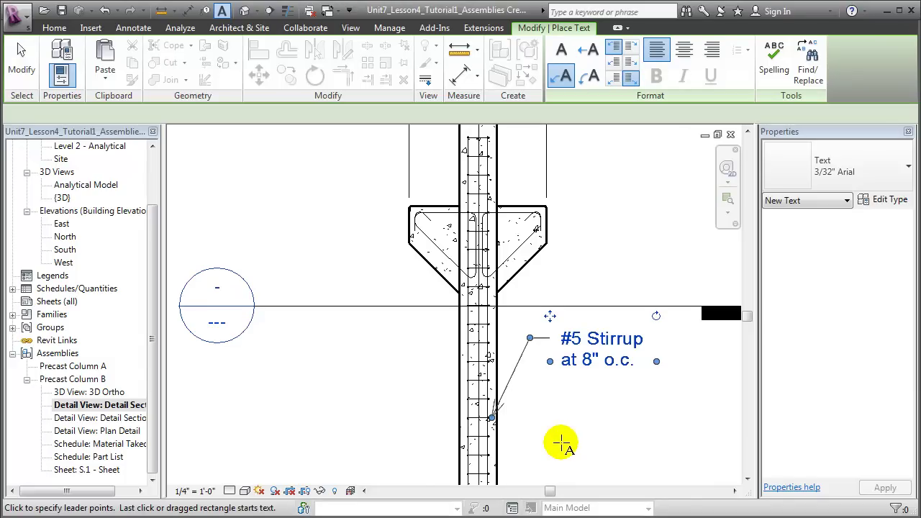
key(Escape)
key(Escape)
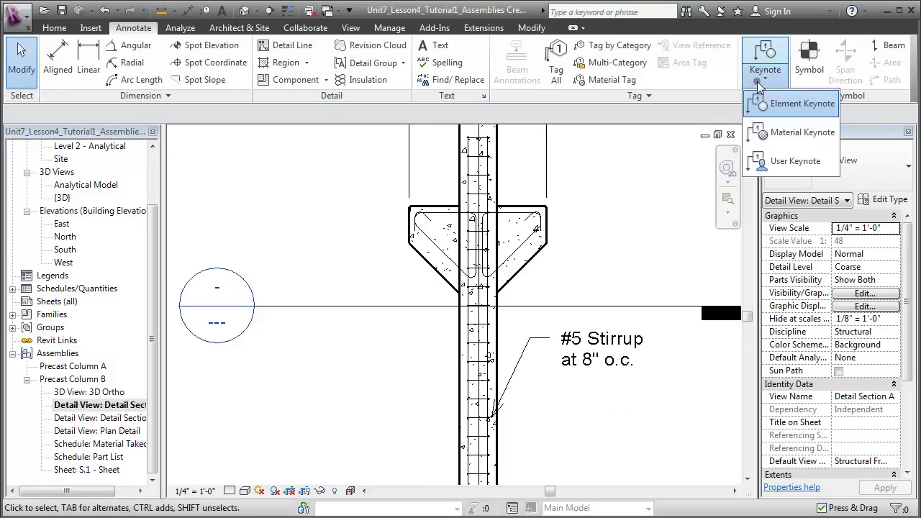
Step: Tag the corbel with material keynote 03 41 00 Precast Structural Concrete, placed to its left
click(772, 134)
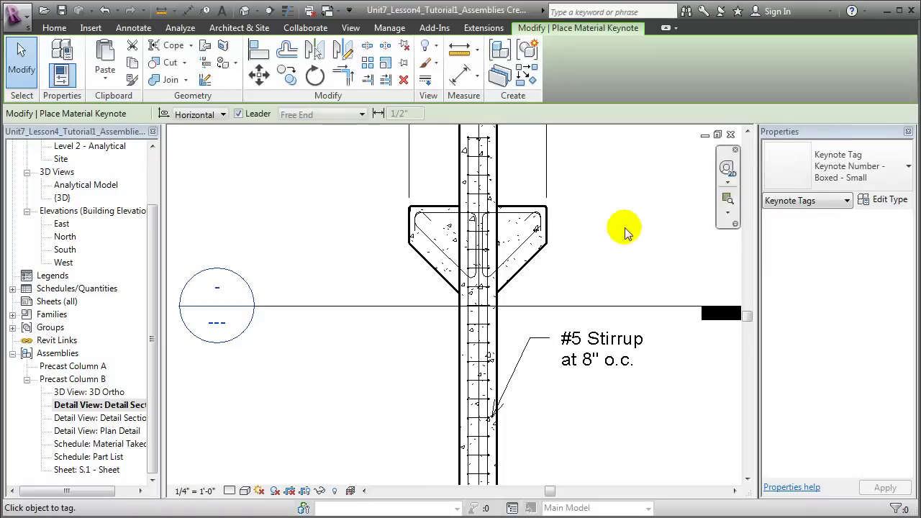
click(436, 267)
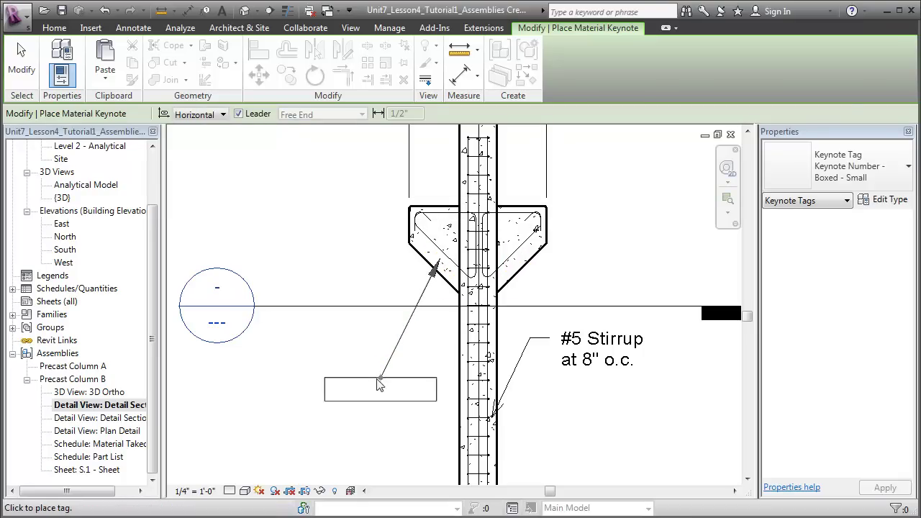
click(329, 376)
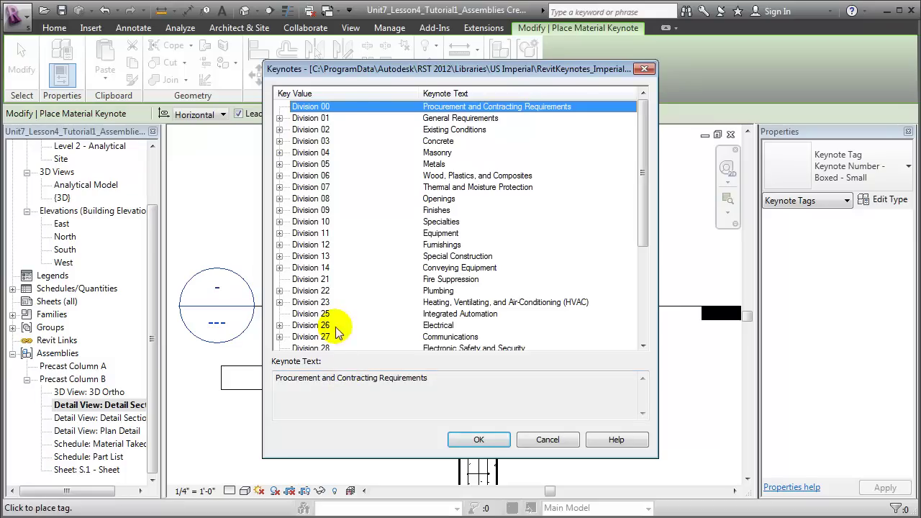
click(279, 141)
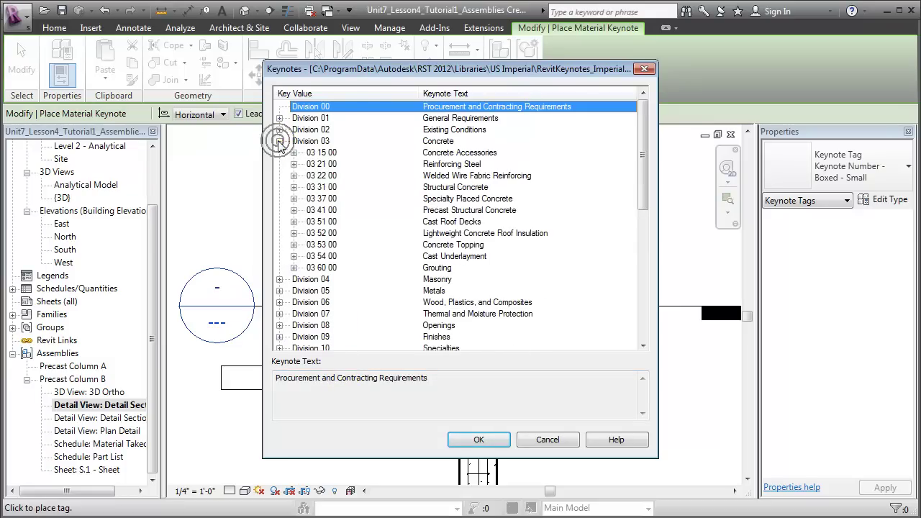
click(291, 210)
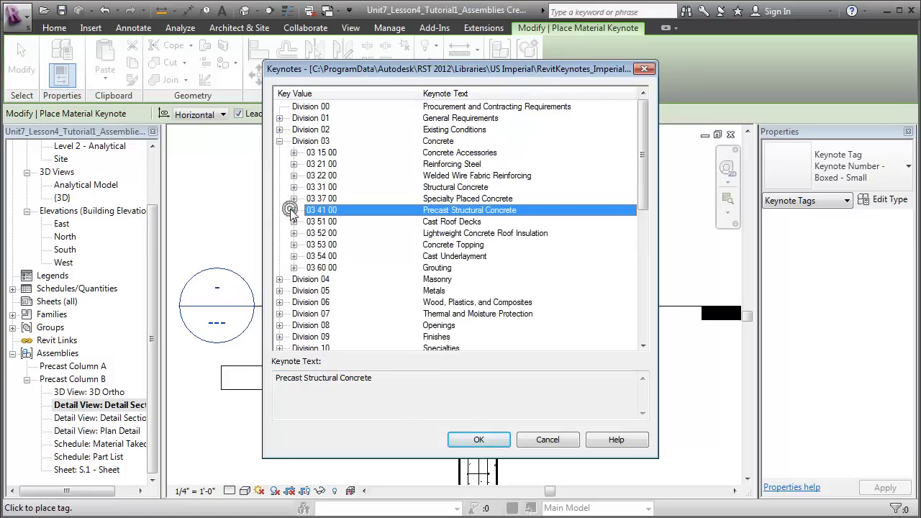
click(479, 440)
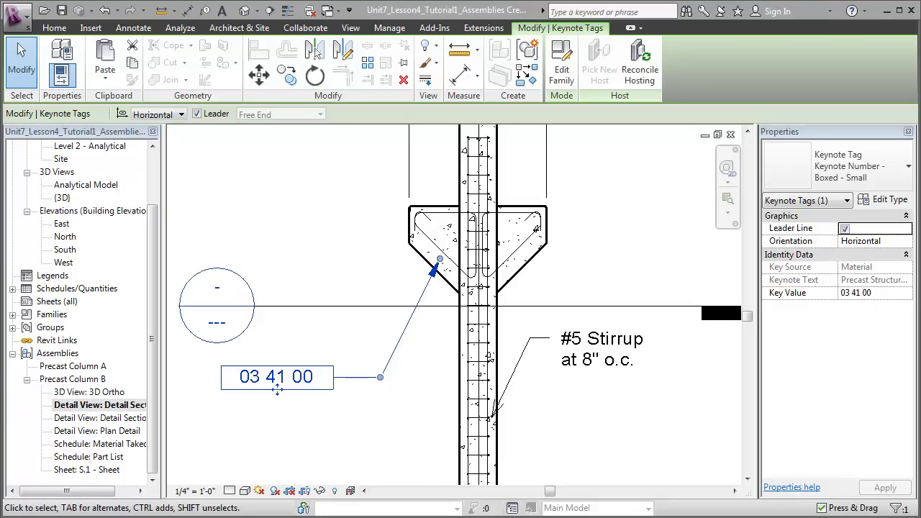
Step: On sheet S.1, place the 3D Ortho view with Detail Section A below it
double_click(108, 470)
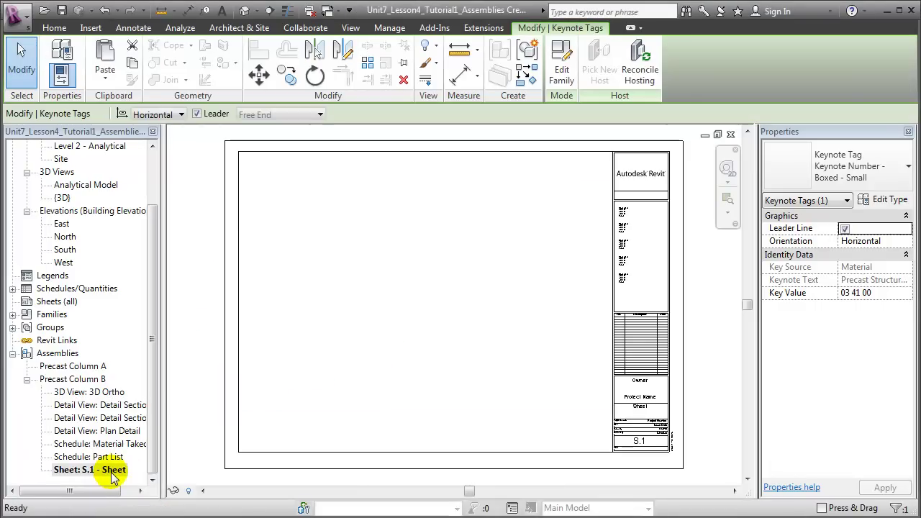
click(86, 394)
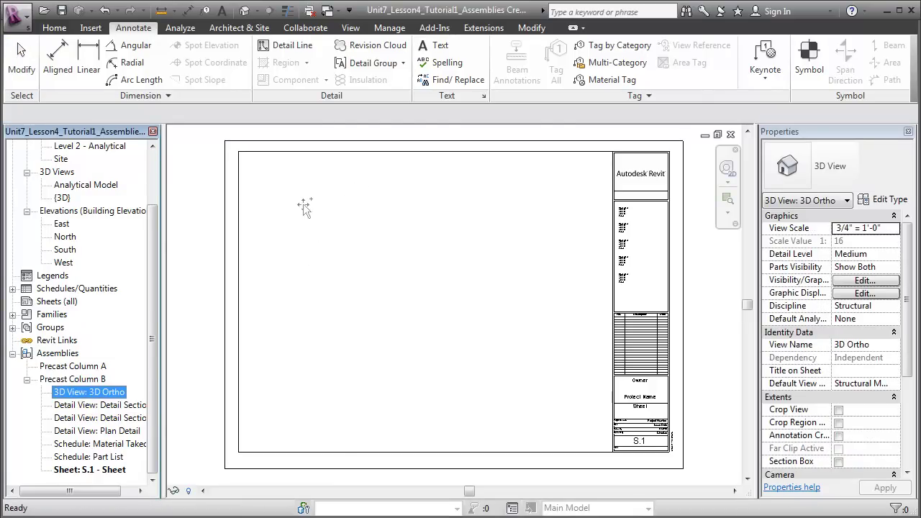
drag(303, 204, 275, 214)
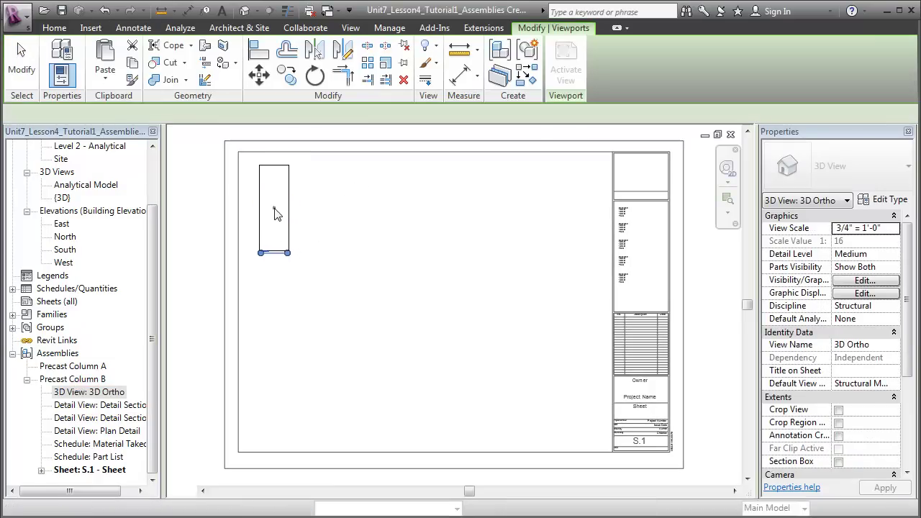
click(109, 406)
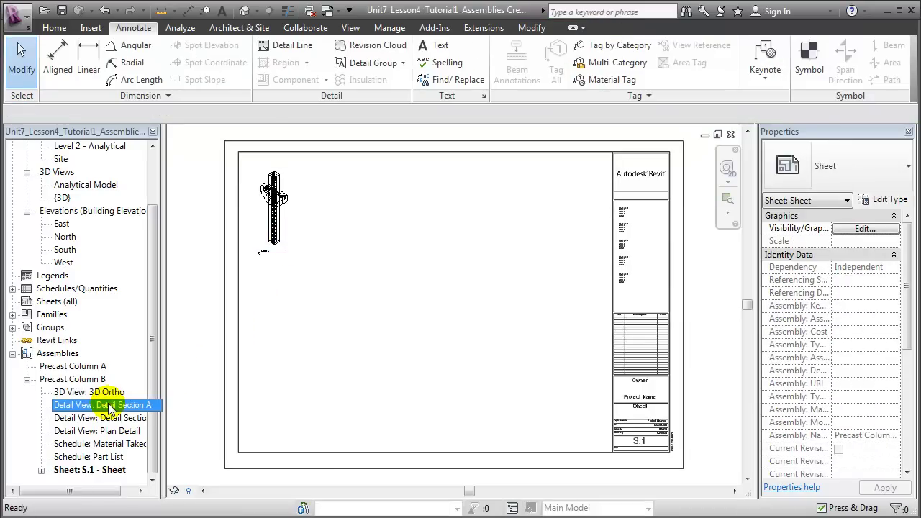
drag(110, 409, 287, 314)
click(305, 315)
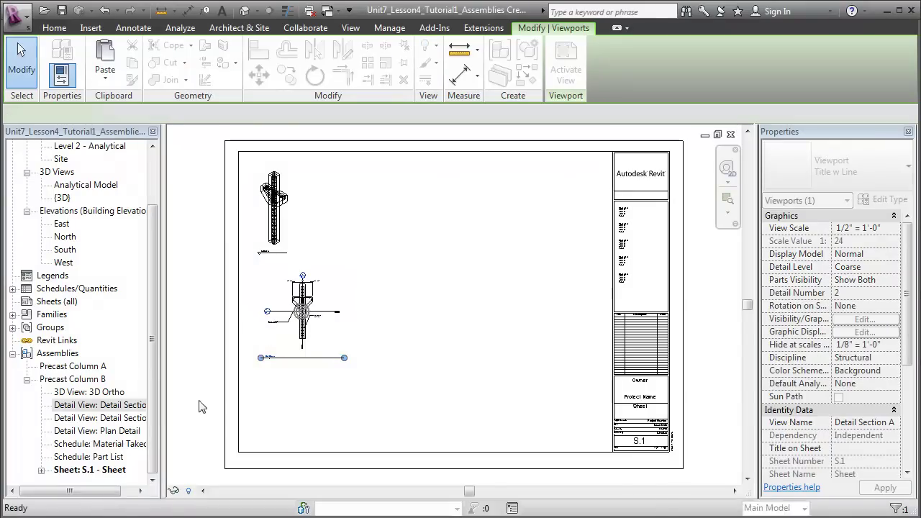
Step: Place Detail Section B beside Section A and Plan Detail to the right
click(127, 421)
drag(127, 421, 394, 339)
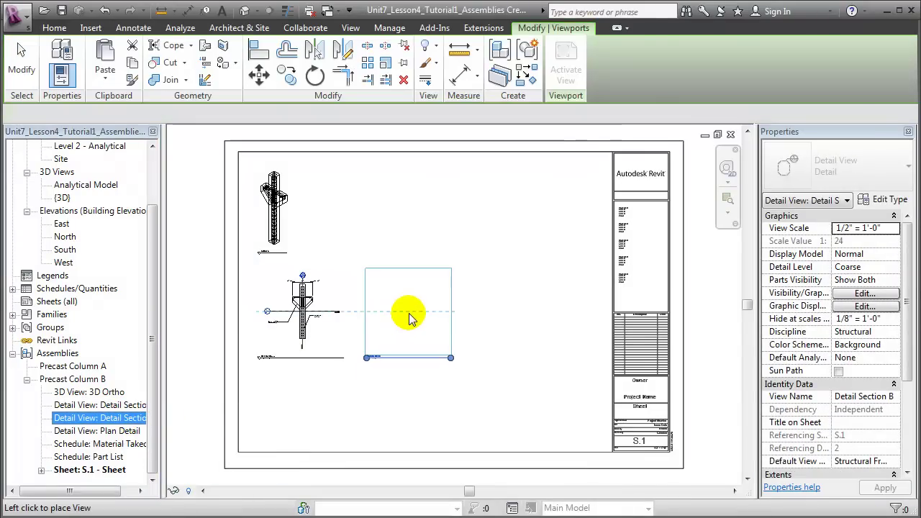
click(383, 318)
key(Escape)
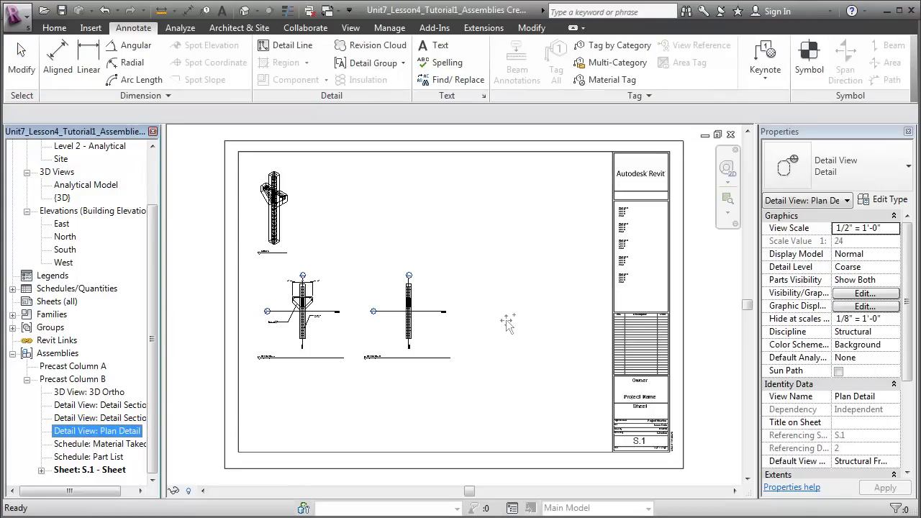
drag(507, 324, 504, 315)
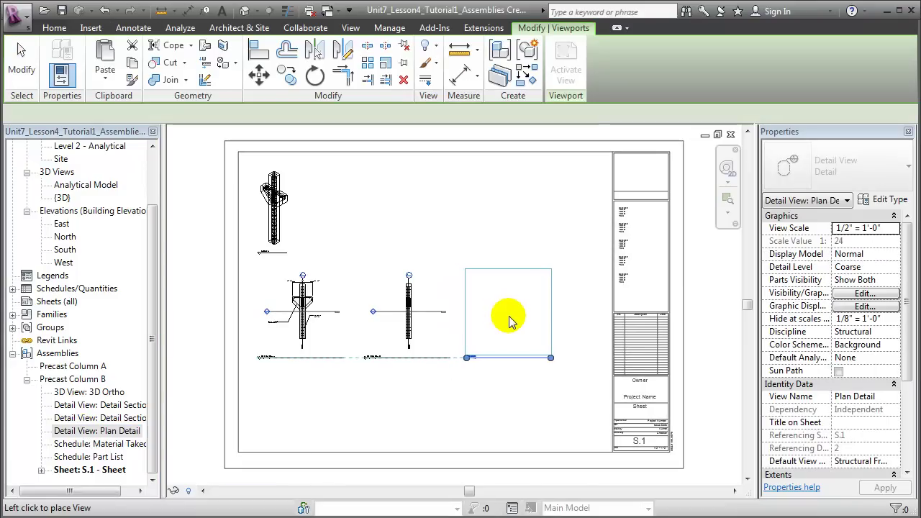
click(510, 319)
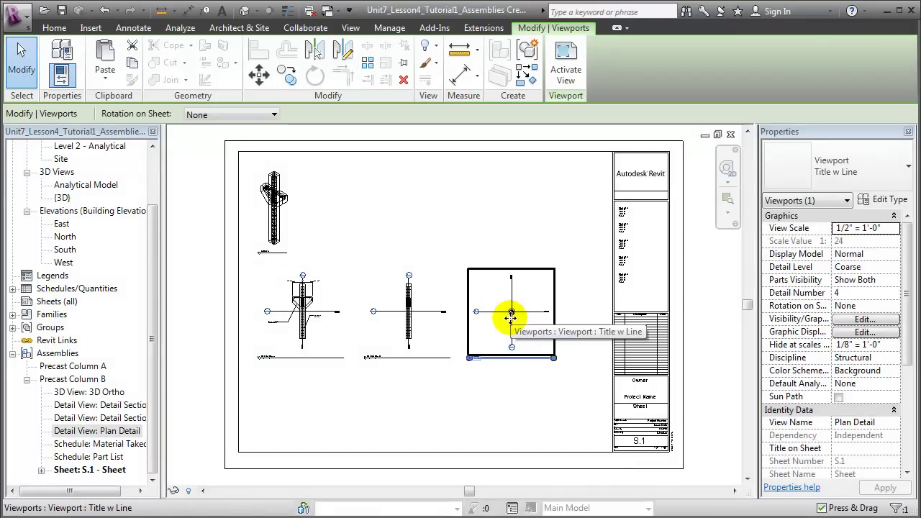
key(Escape)
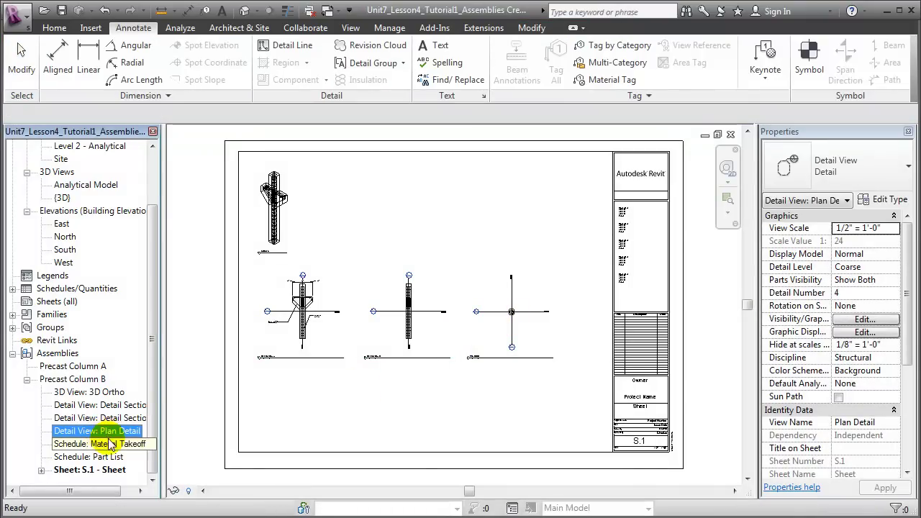
Step: Place the Material Takeoff and Part List schedules along the top beside the 3D view
drag(111, 444, 319, 265)
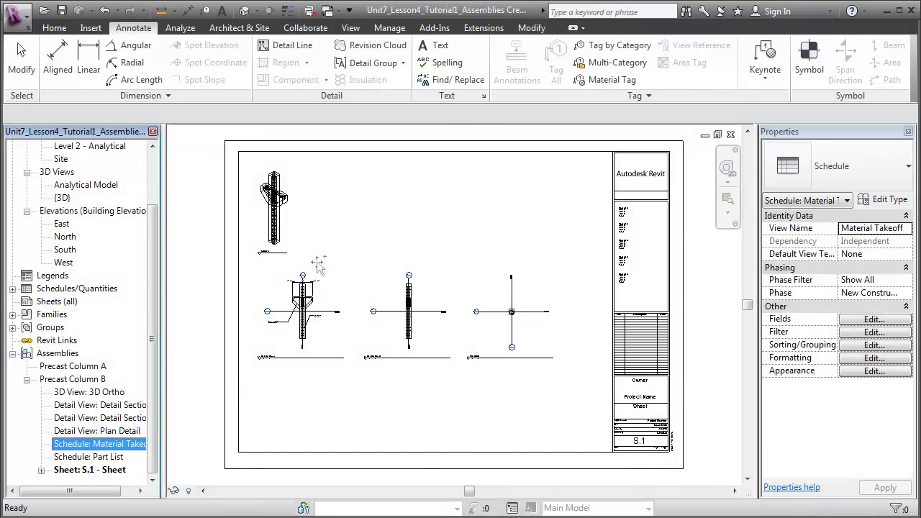
click(347, 181)
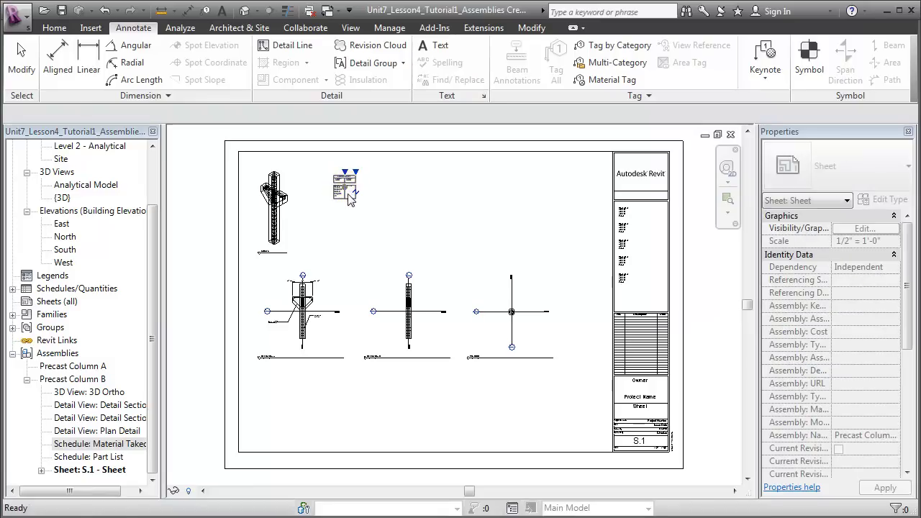
drag(93, 457, 171, 461)
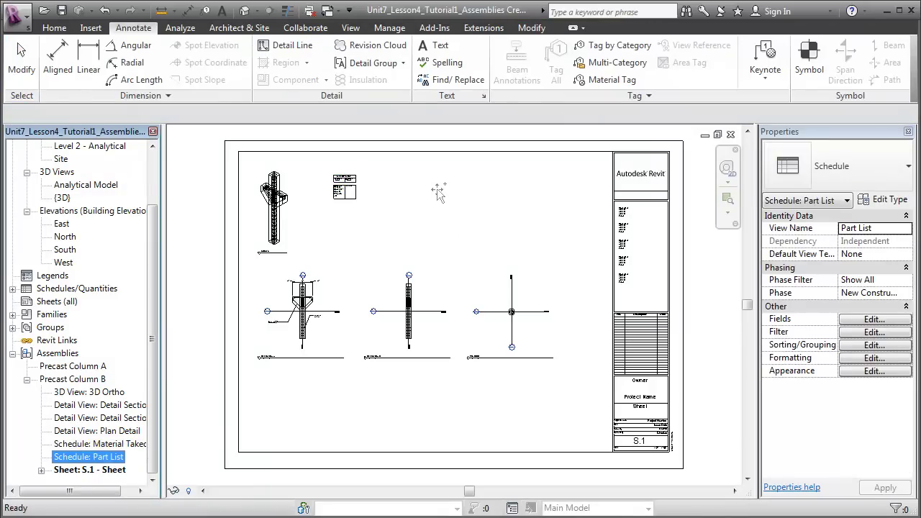
drag(438, 192, 406, 173)
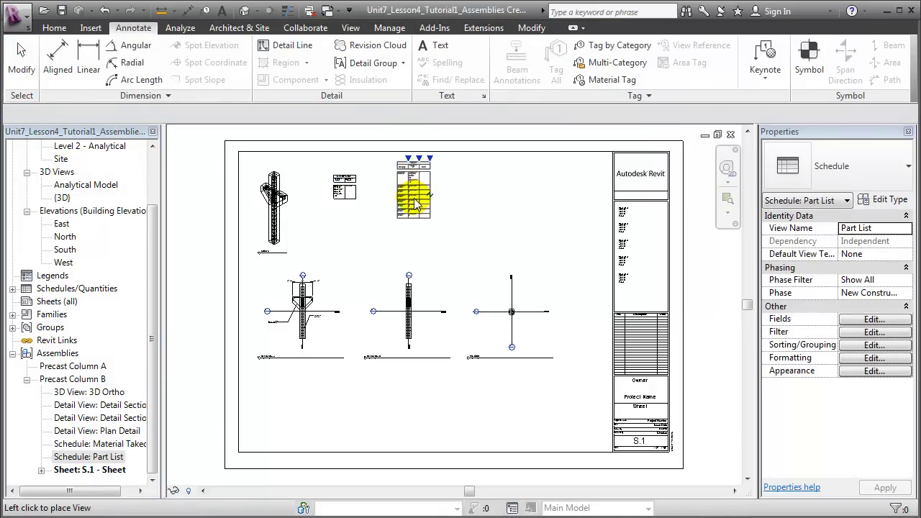
click(414, 205)
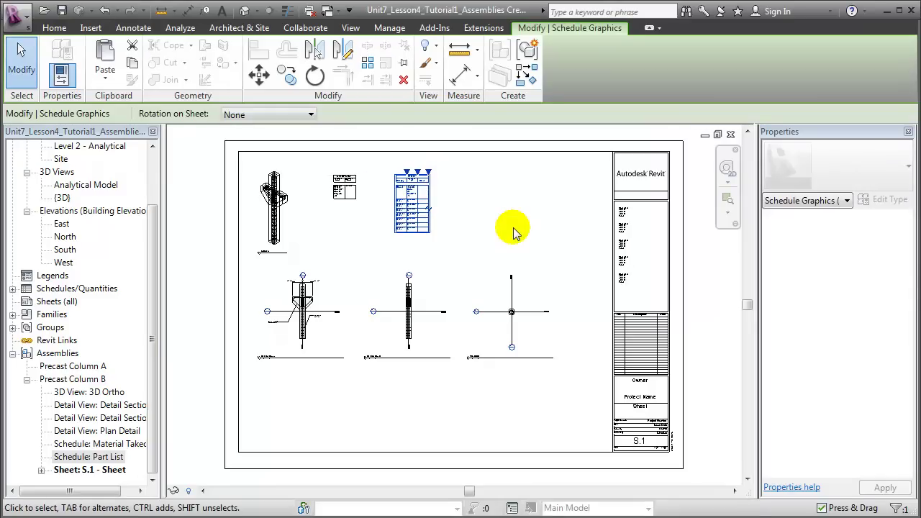